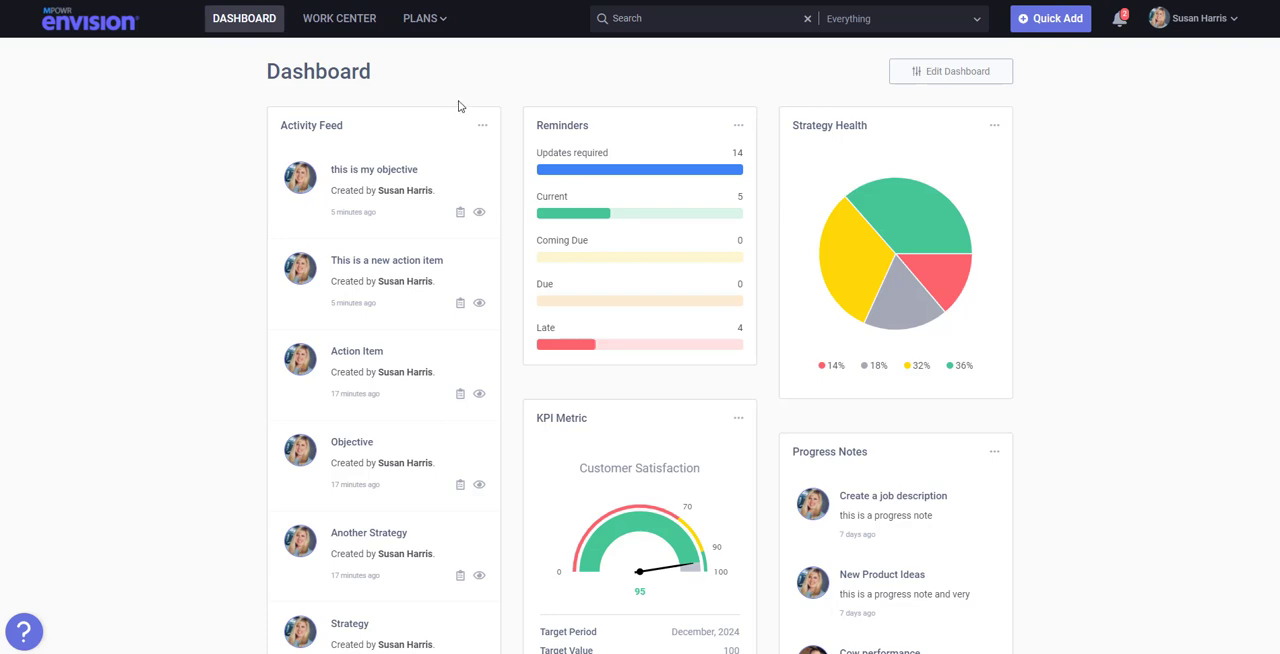
# - Open the Navigator of the Scoops (Demo) plan and turn on Build Mode
pyautogui.click(428, 22)
pyautogui.moveTo(463, 120)
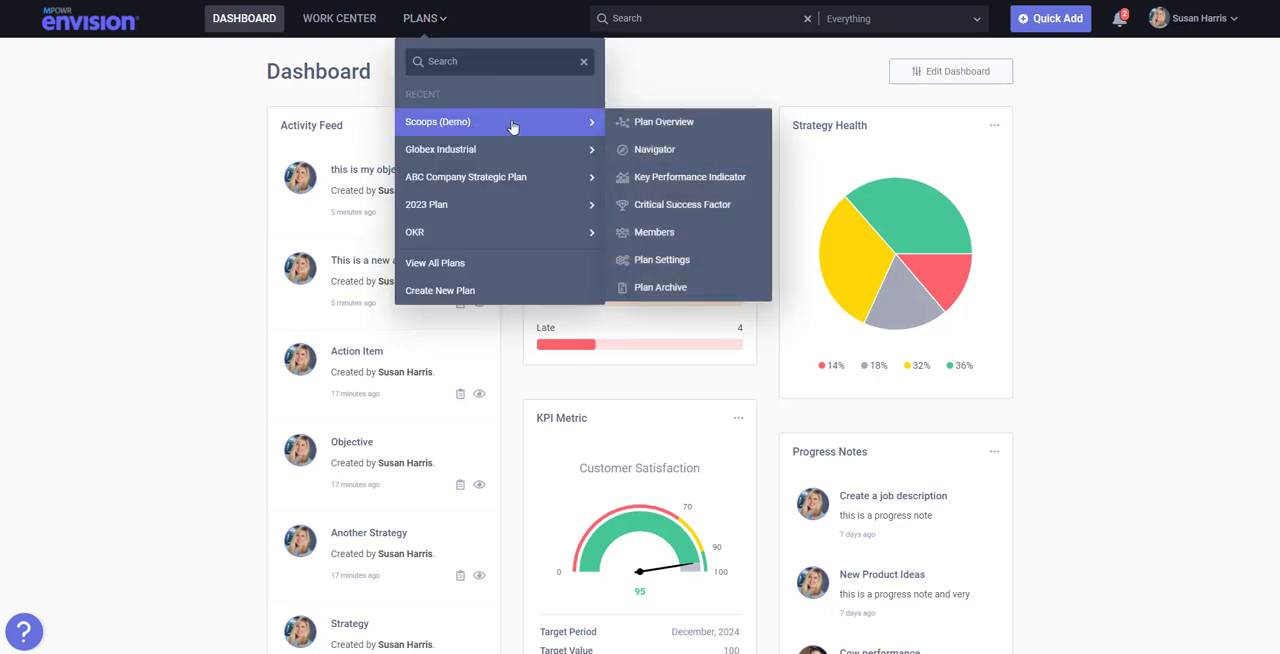
pyautogui.click(688, 151)
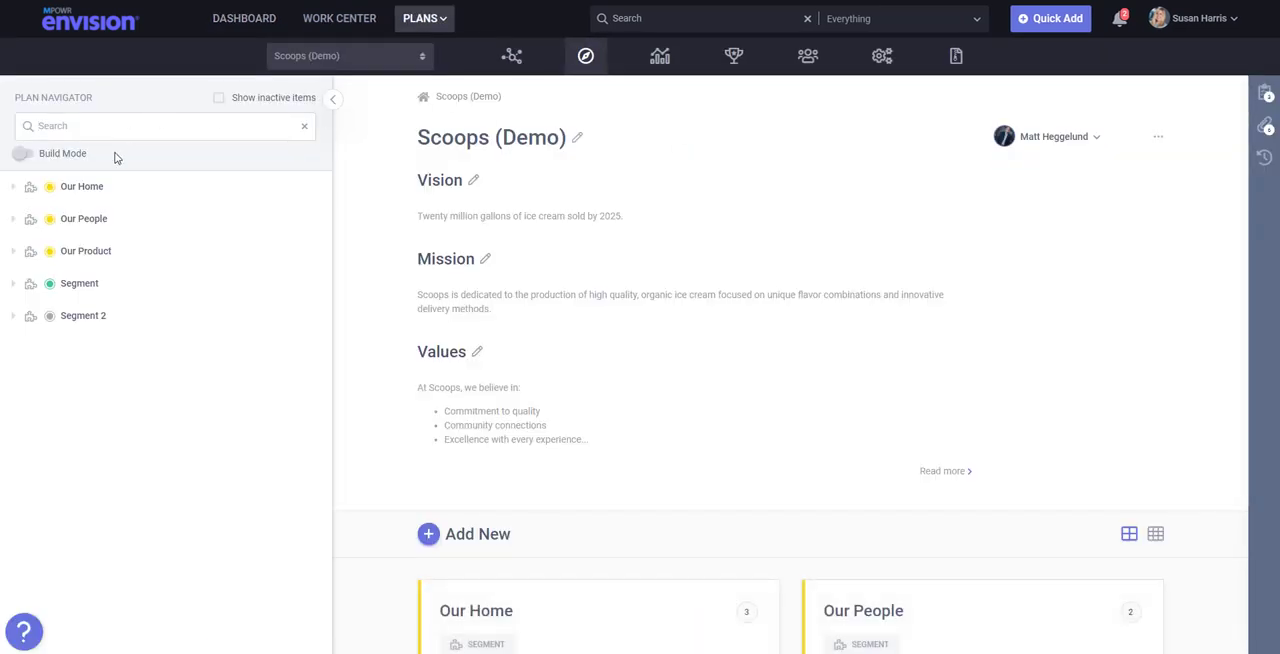
pyautogui.click(23, 156)
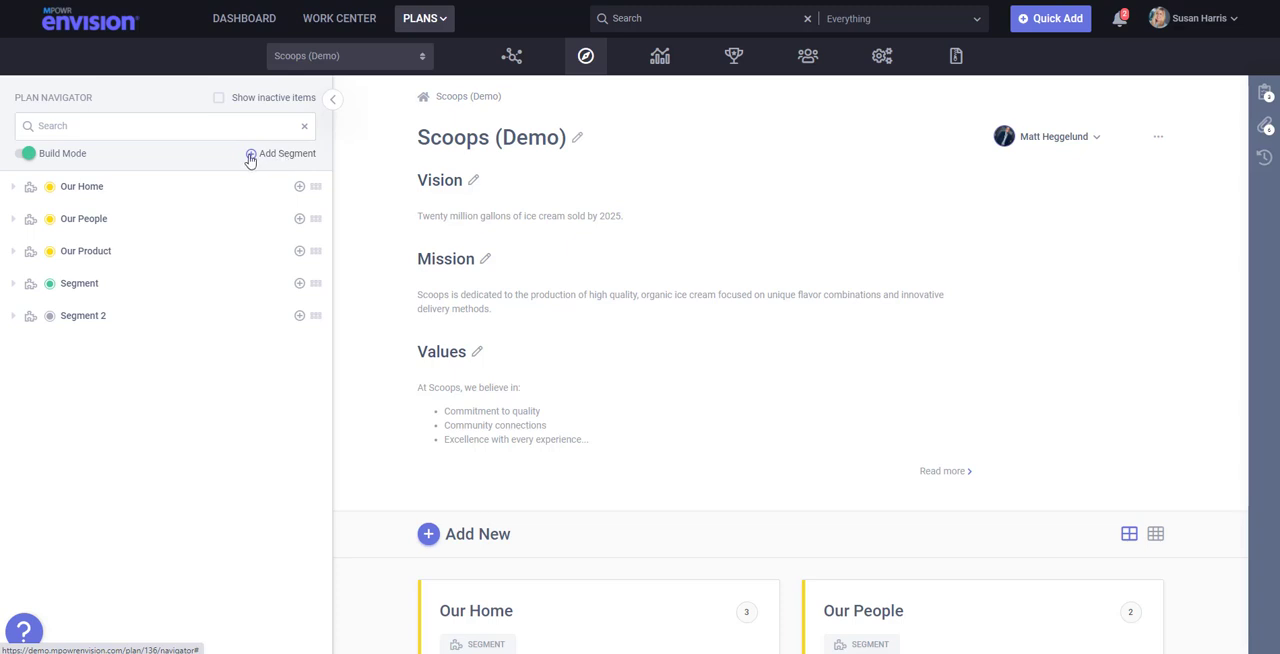
# - Add a new segment named "Segment 3" to the plan and publish it
pyautogui.click(250, 158)
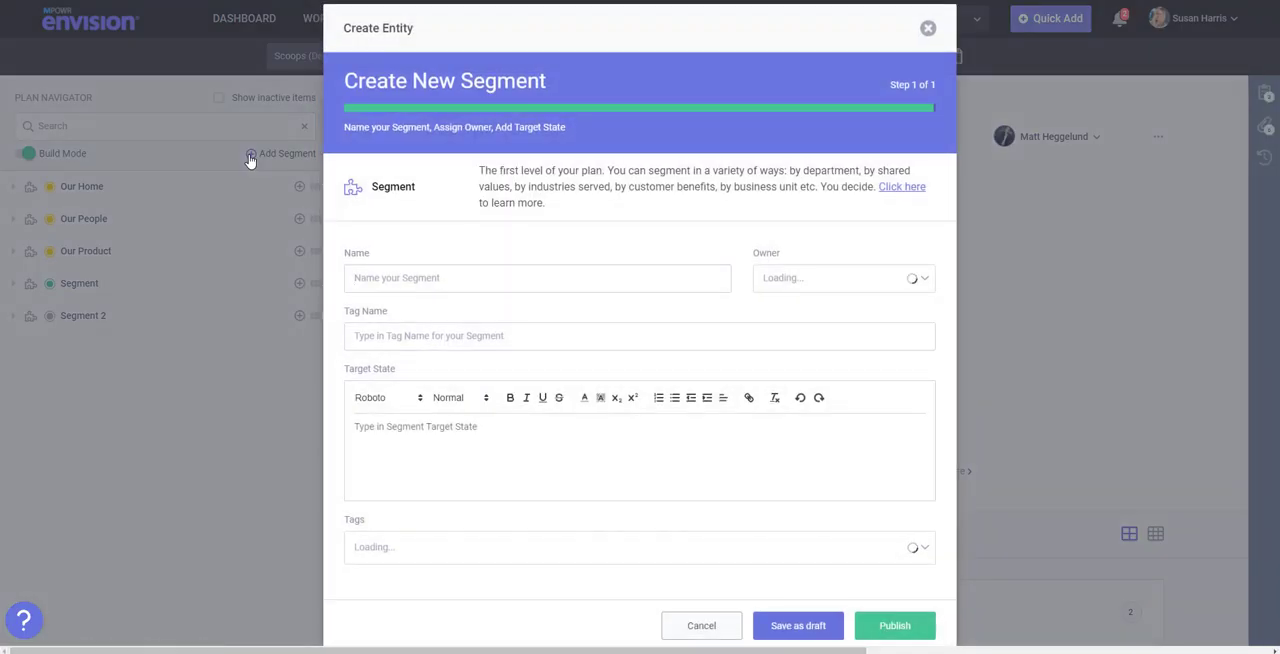
pyautogui.click(386, 278)
pyautogui.write('Segment 43')
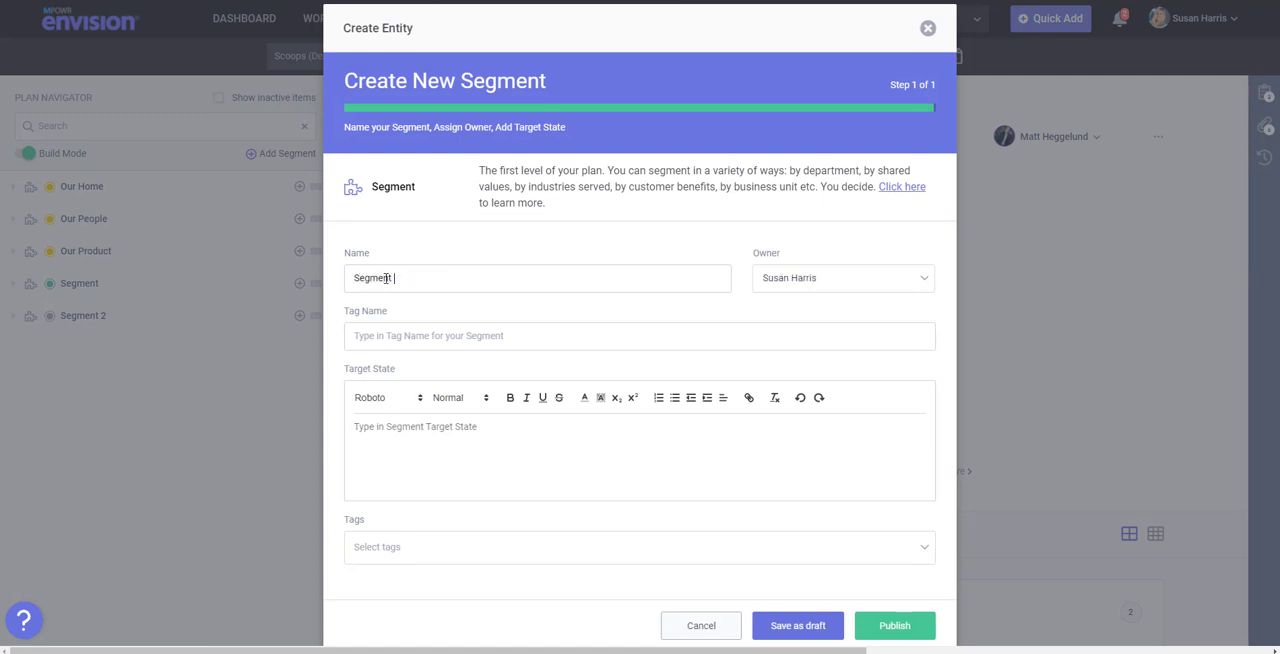
pyautogui.press('BackSpace')
pyautogui.press('BackSpace')
pyautogui.write('3')
pyautogui.press('Tab')
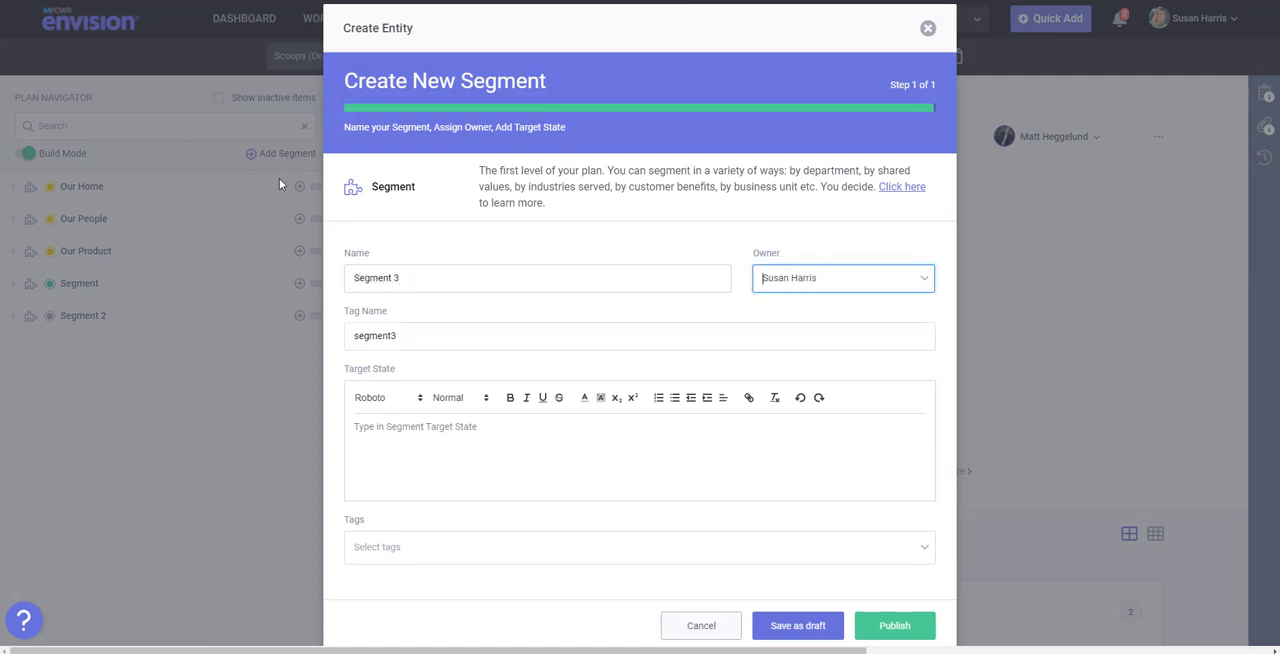
pyautogui.click(912, 624)
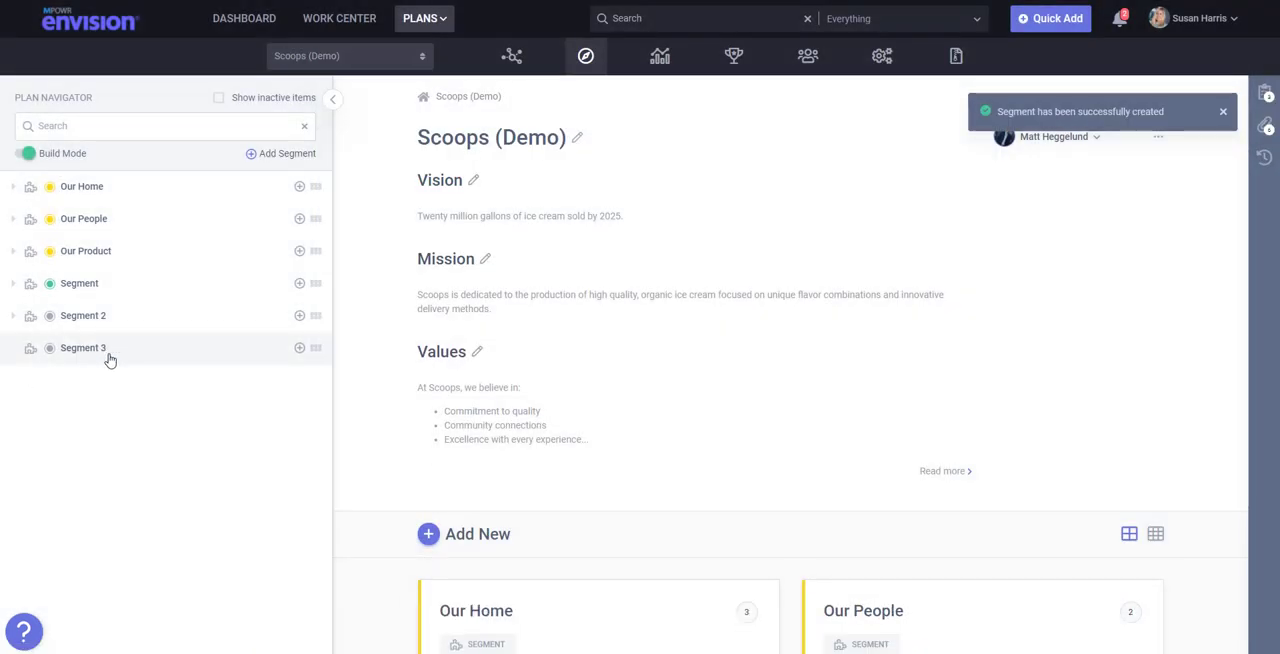
# - Open Segment 3, add a strategy named "Strategy" under it and publish the strategy
pyautogui.click(1072, 113)
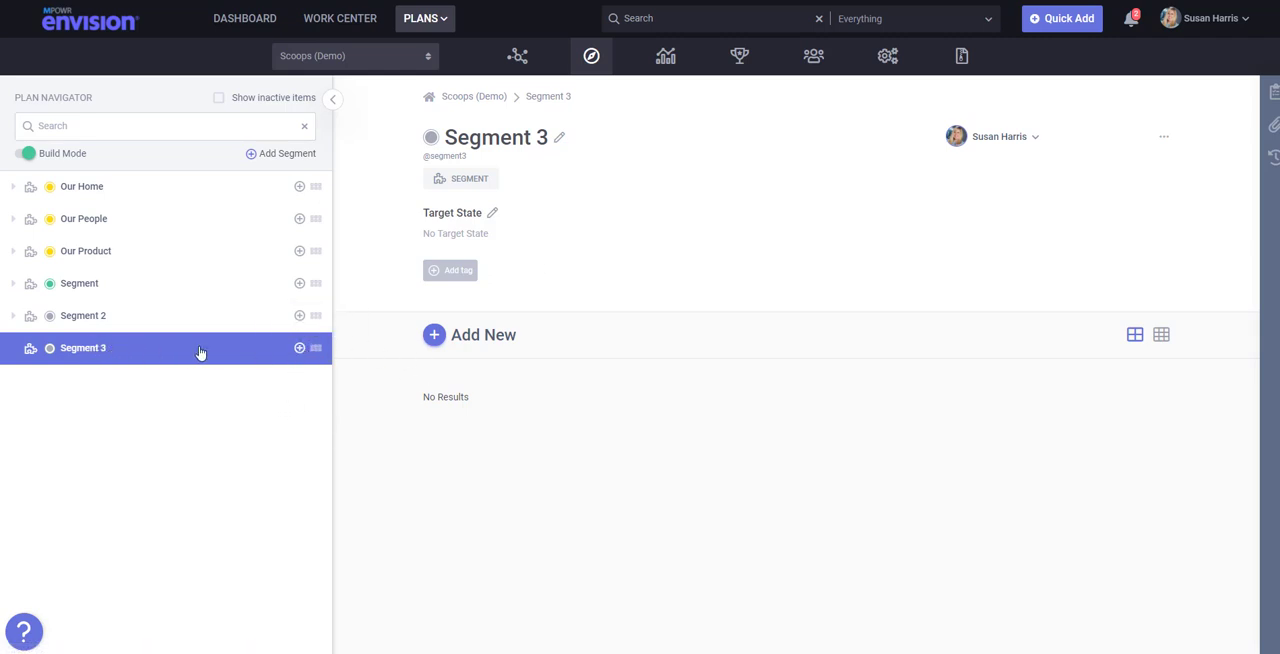
pyautogui.click(300, 349)
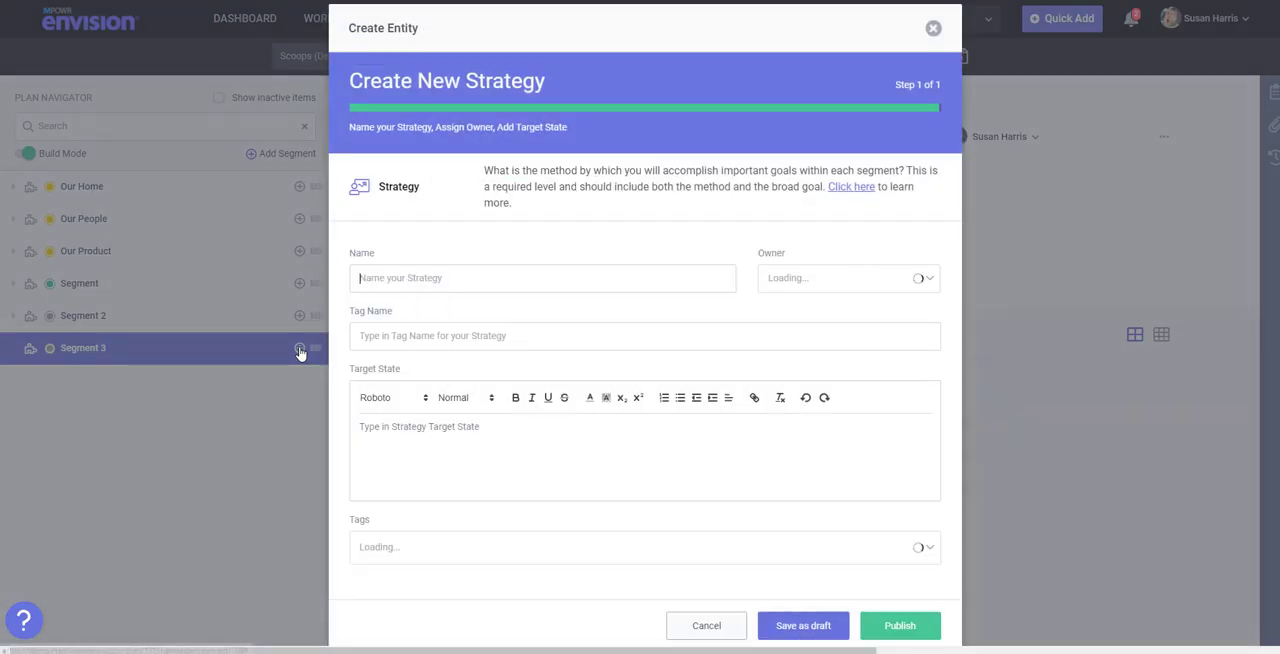
pyautogui.write('STR')
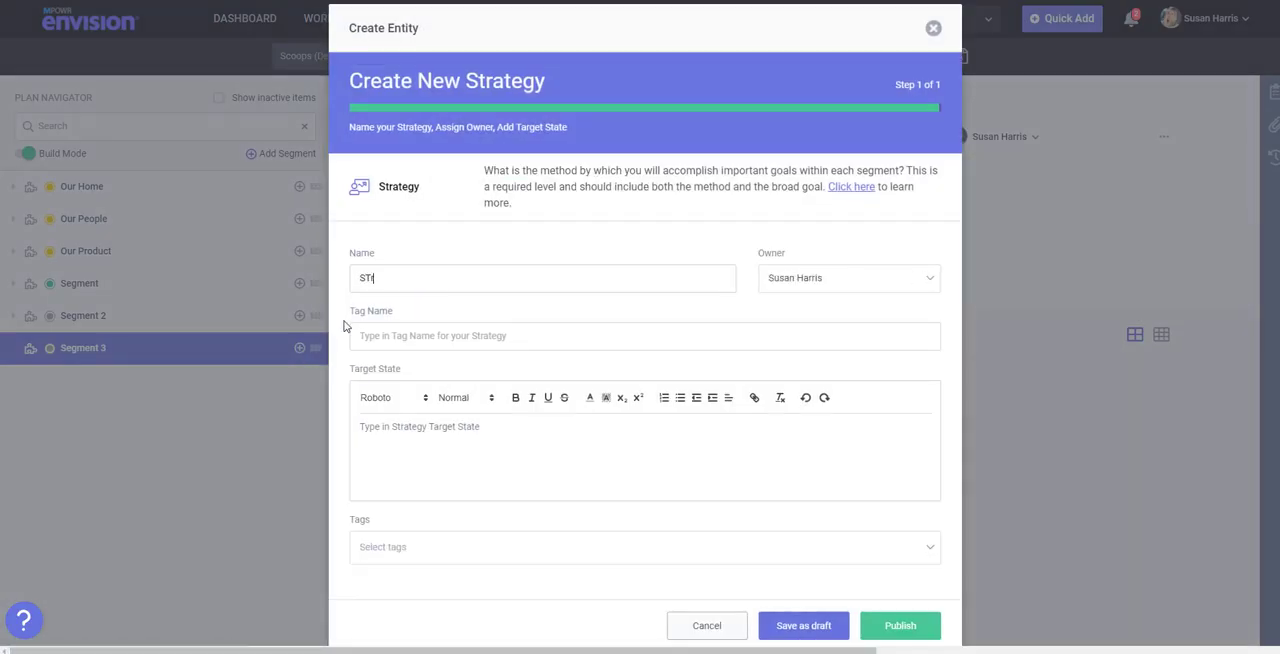
pyautogui.press('BackSpace')
pyautogui.write('trategy')
pyautogui.press('Tab')
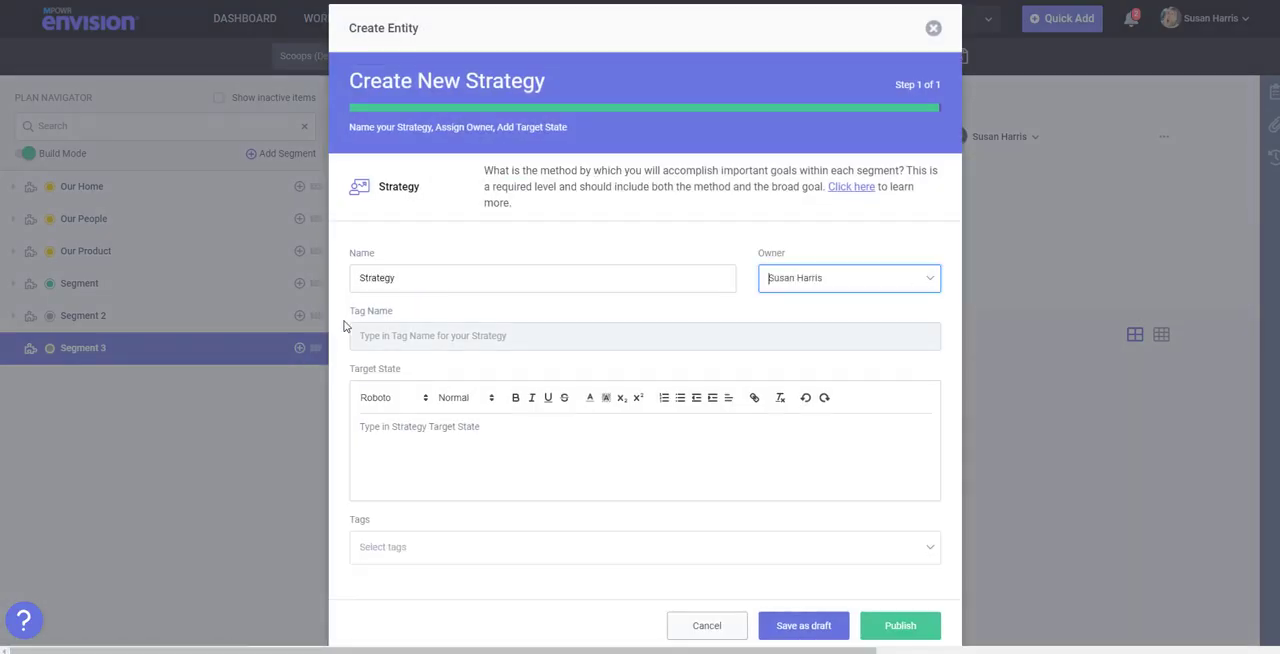
pyautogui.click(903, 628)
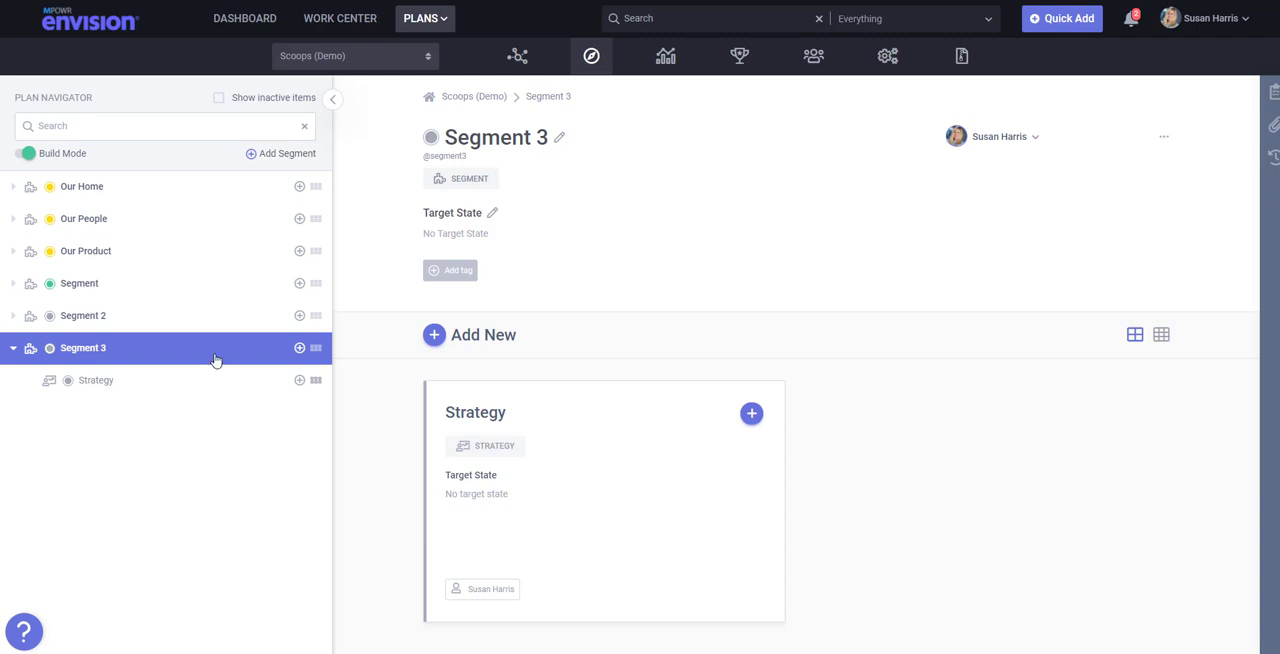
# - Look through the Our Product segment and the items under its Cow to Cone (Distribution) strategy, and collapse the segment again
pyautogui.click(13, 252)
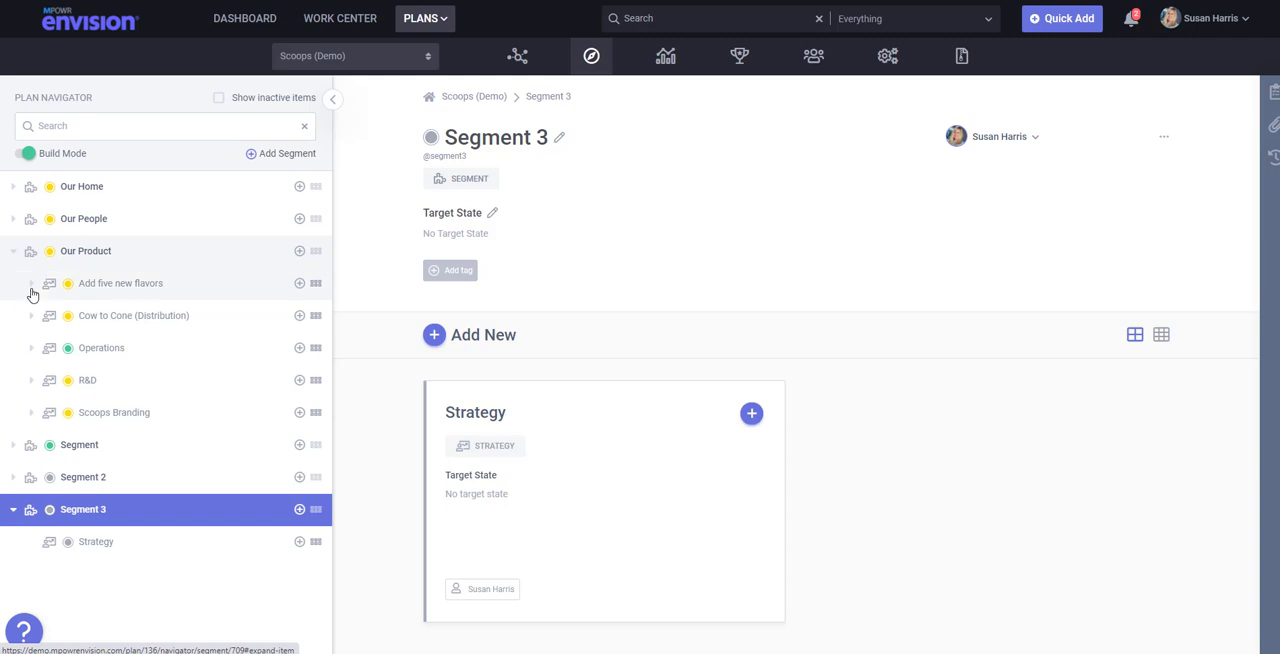
pyautogui.click(36, 321)
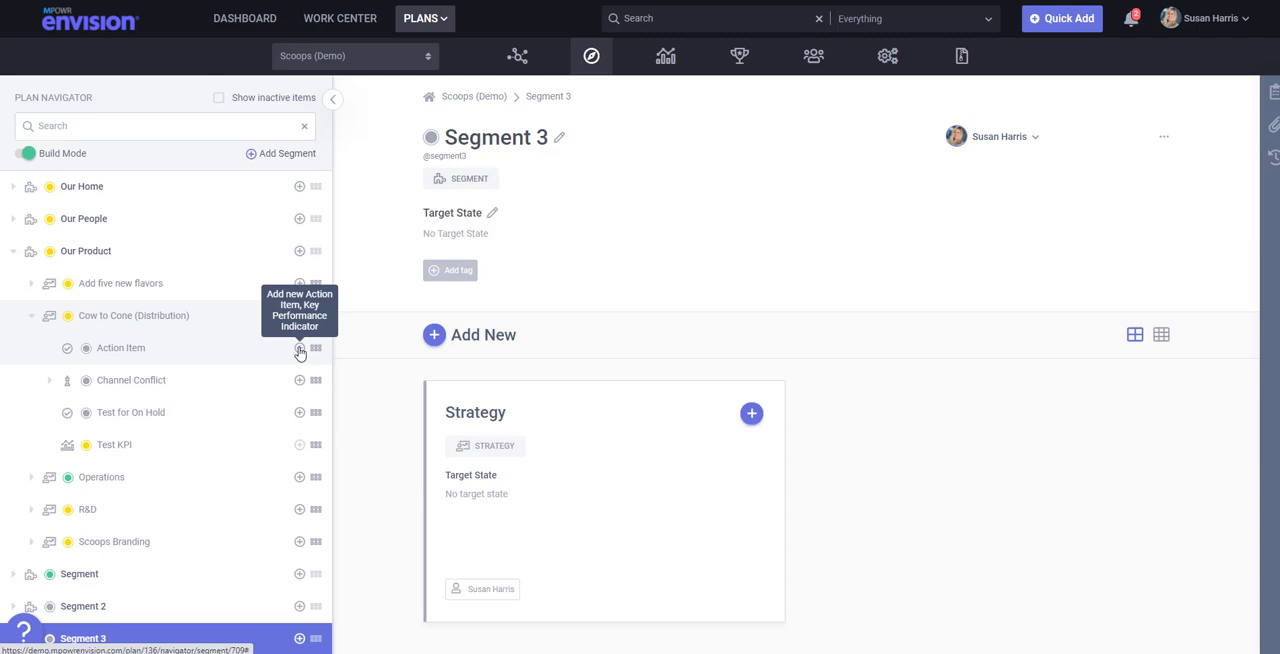
pyautogui.click(15, 257)
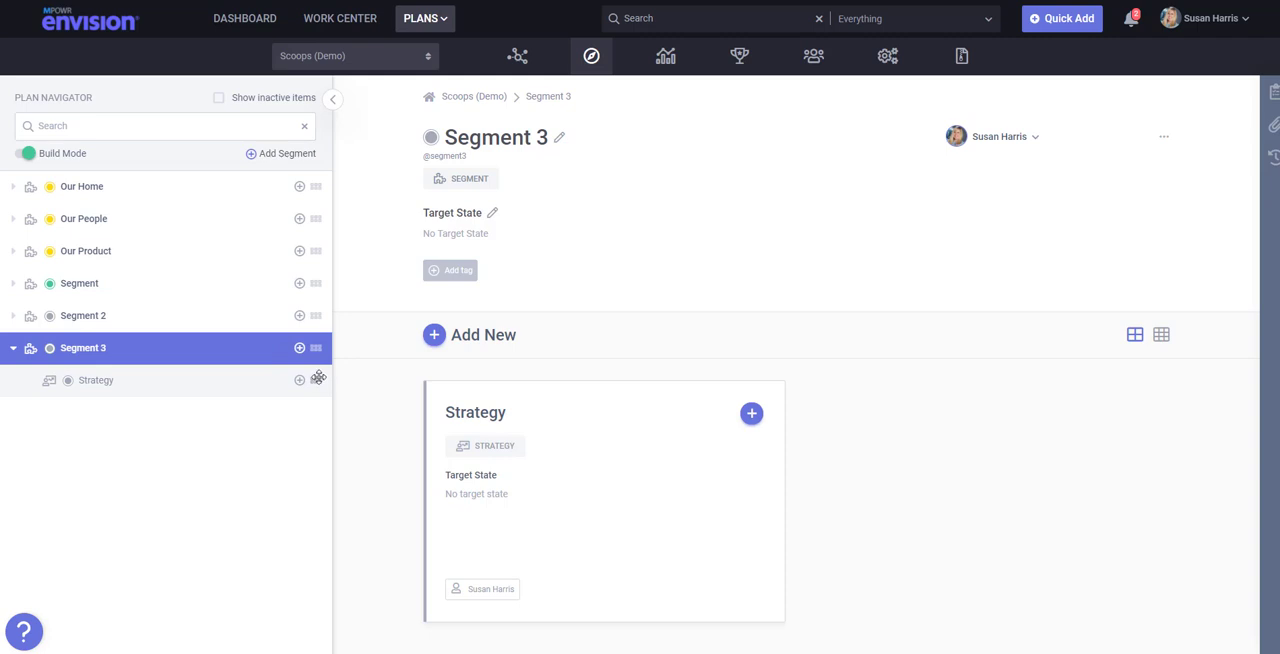
# - Move the new Strategy from Segment 3 into Segment 2
pyautogui.moveTo(319, 381); pyautogui.dragTo(319, 324)
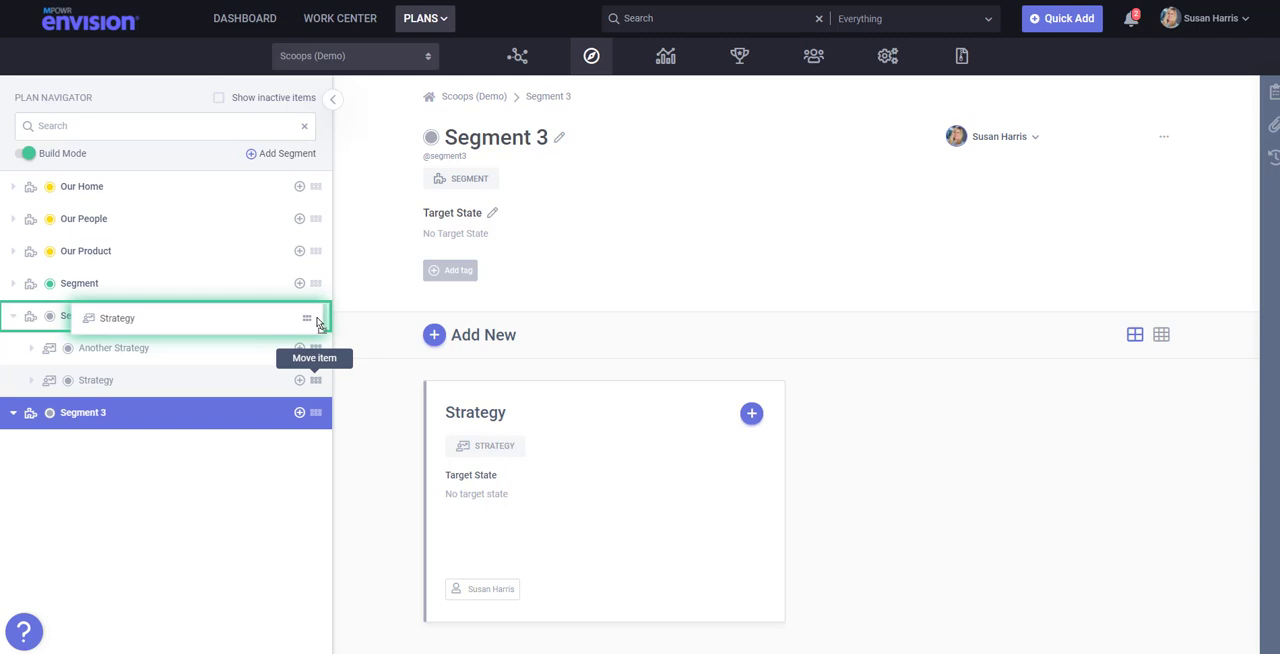
pyautogui.moveTo(318, 323)
pyautogui.mouseDown()
pyautogui.moveTo(315, 289)
pyautogui.moveTo(314, 321)
pyautogui.moveTo(343, 327)
pyautogui.moveTo(313, 322)
pyautogui.mouseUp()
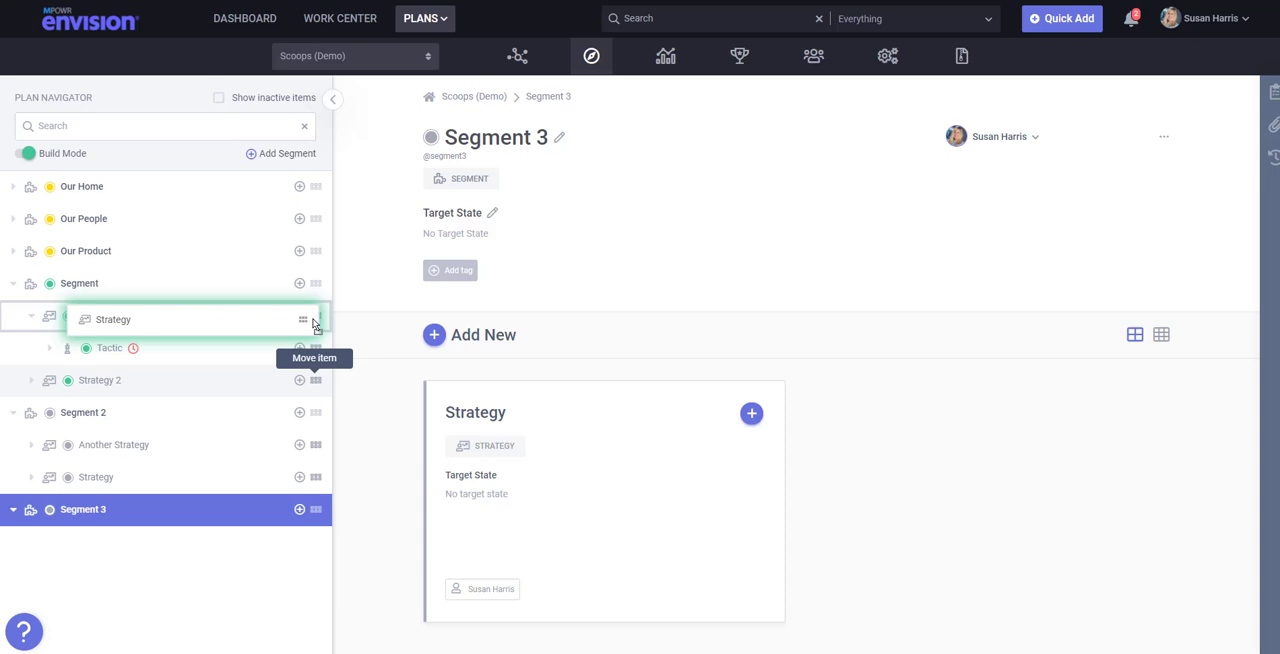
pyautogui.moveTo(313, 323); pyautogui.dragTo(323, 422)
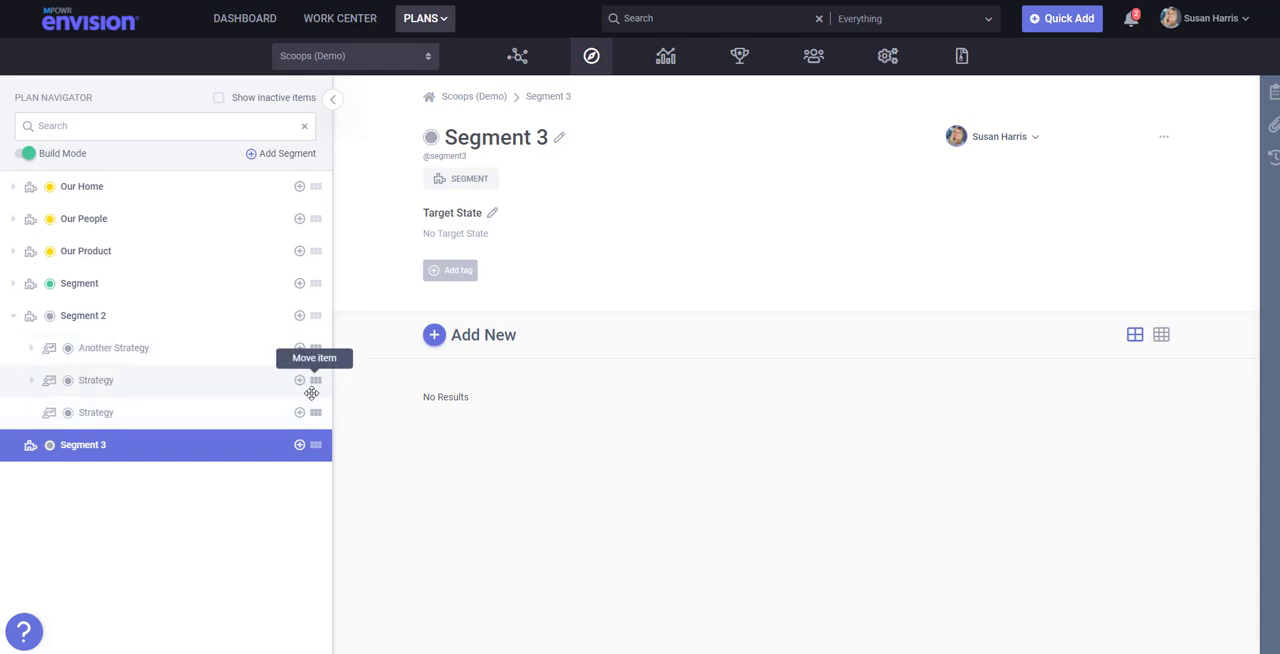
# - Move the Strategy containing the Action Item from Segment 2 into Segment 3, check its contents, and return it to Segment 2
pyautogui.moveTo(314, 380); pyautogui.dragTo(286, 478)
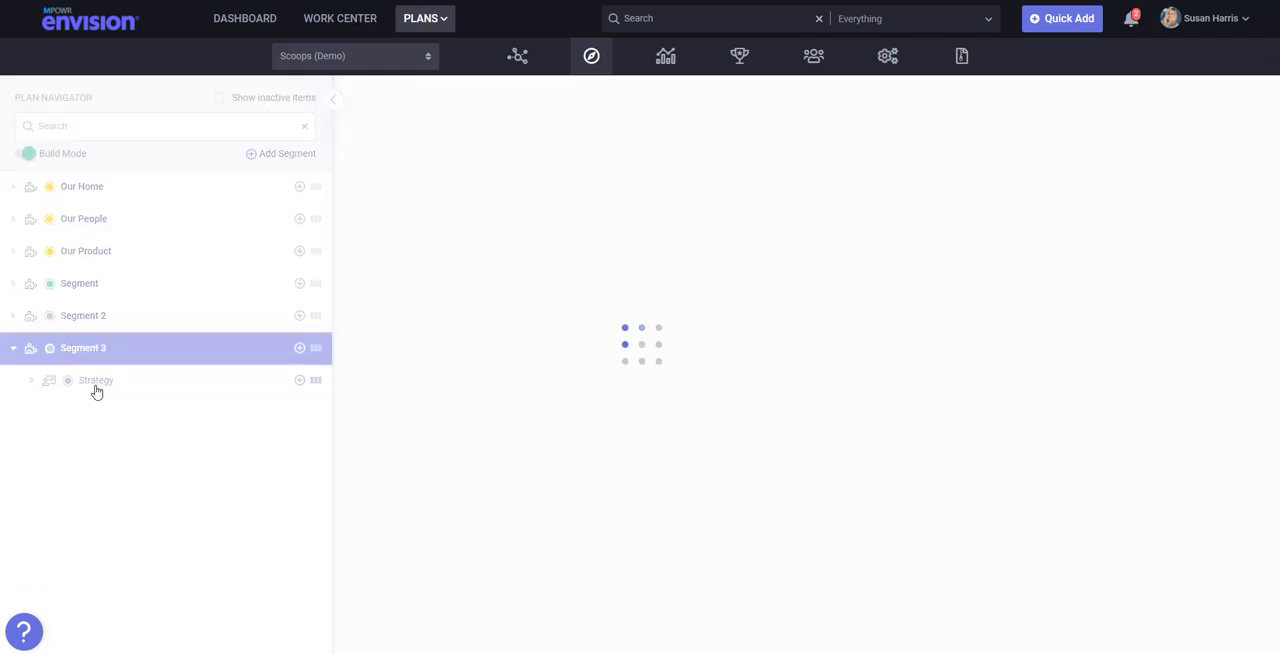
pyautogui.click(33, 383)
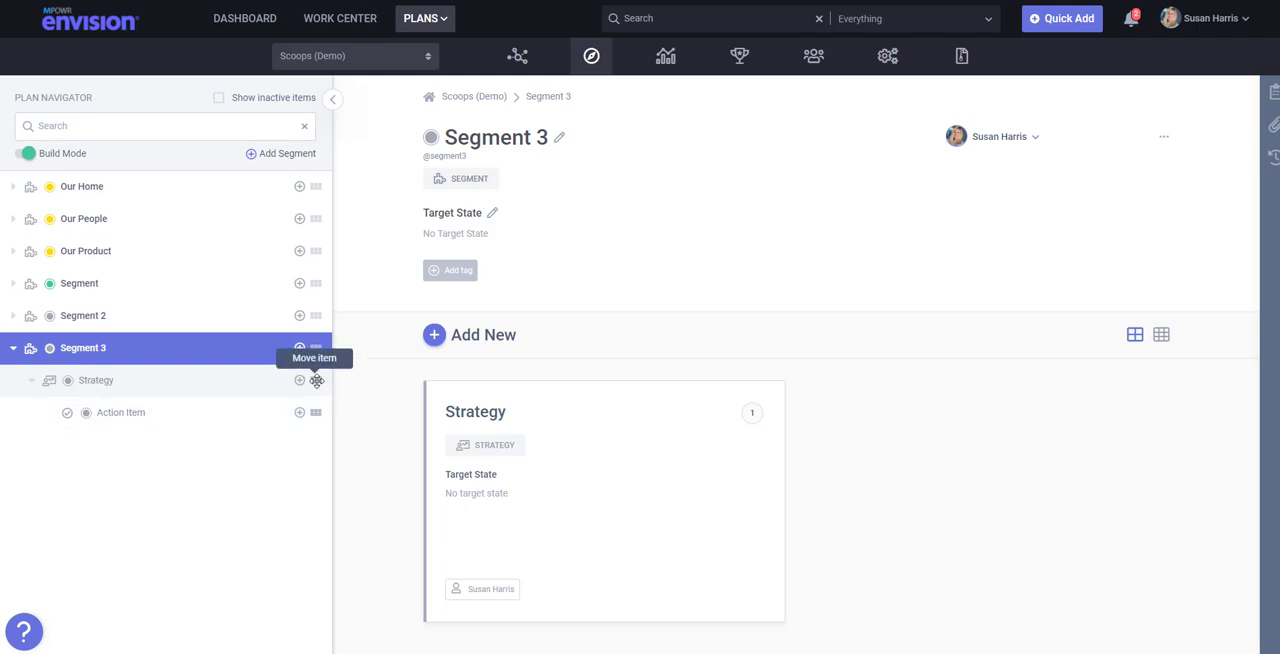
pyautogui.moveTo(316, 380); pyautogui.dragTo(323, 324)
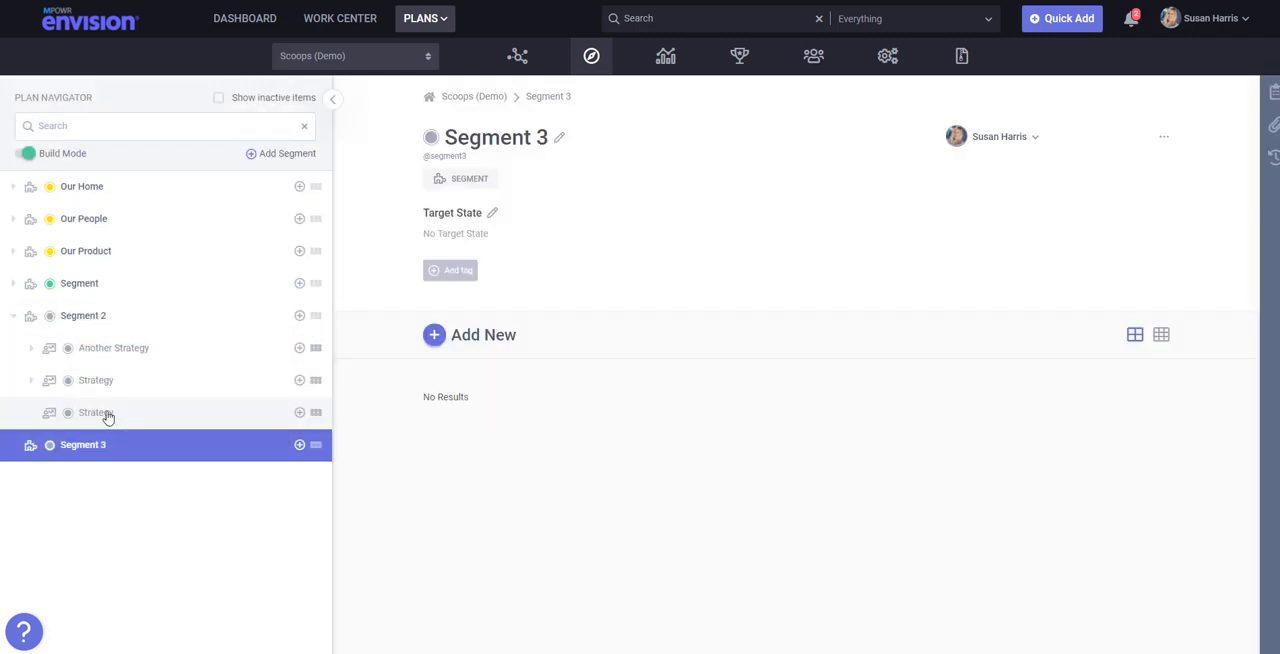
# - Move the Action Item from its Strategy in Segment 2 to Strategy 1 in the segment named Segment
pyautogui.click(31, 380)
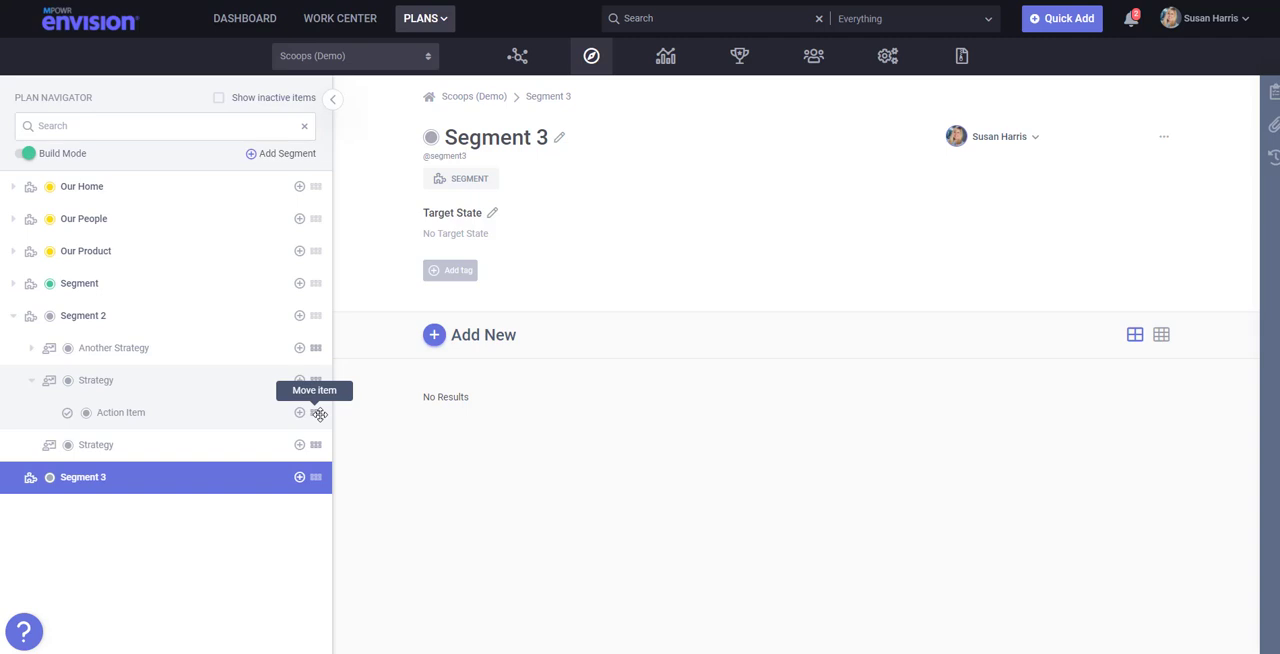
pyautogui.click(12, 285)
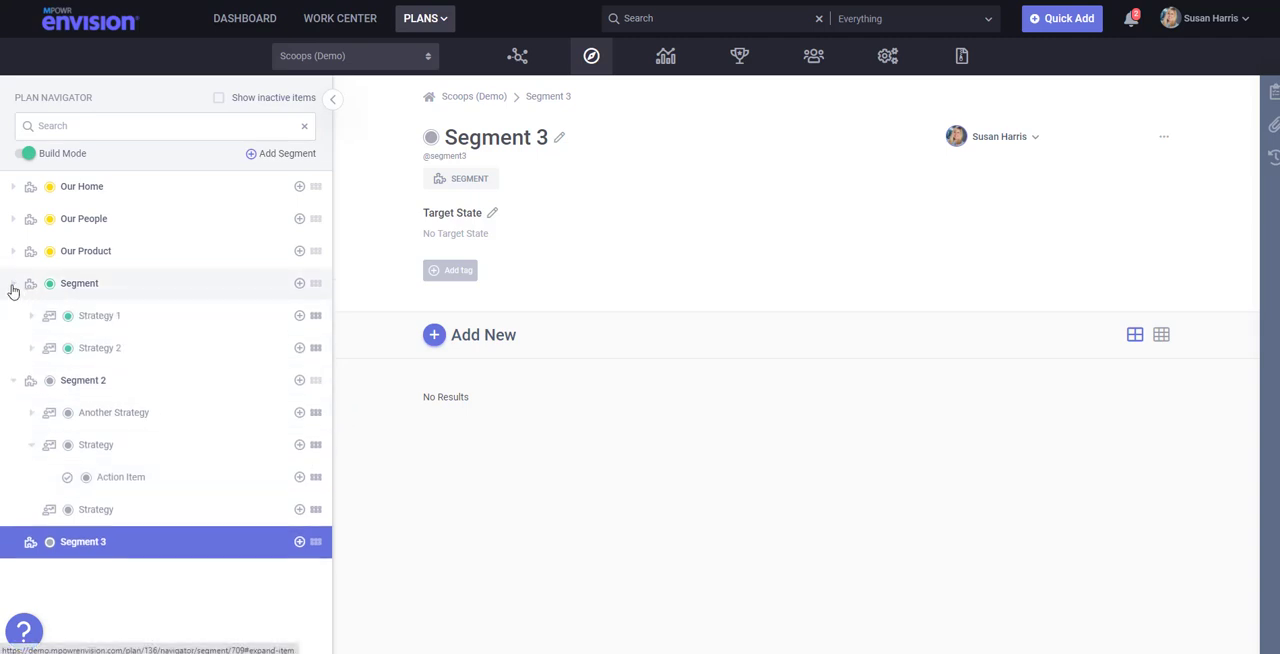
pyautogui.click(30, 316)
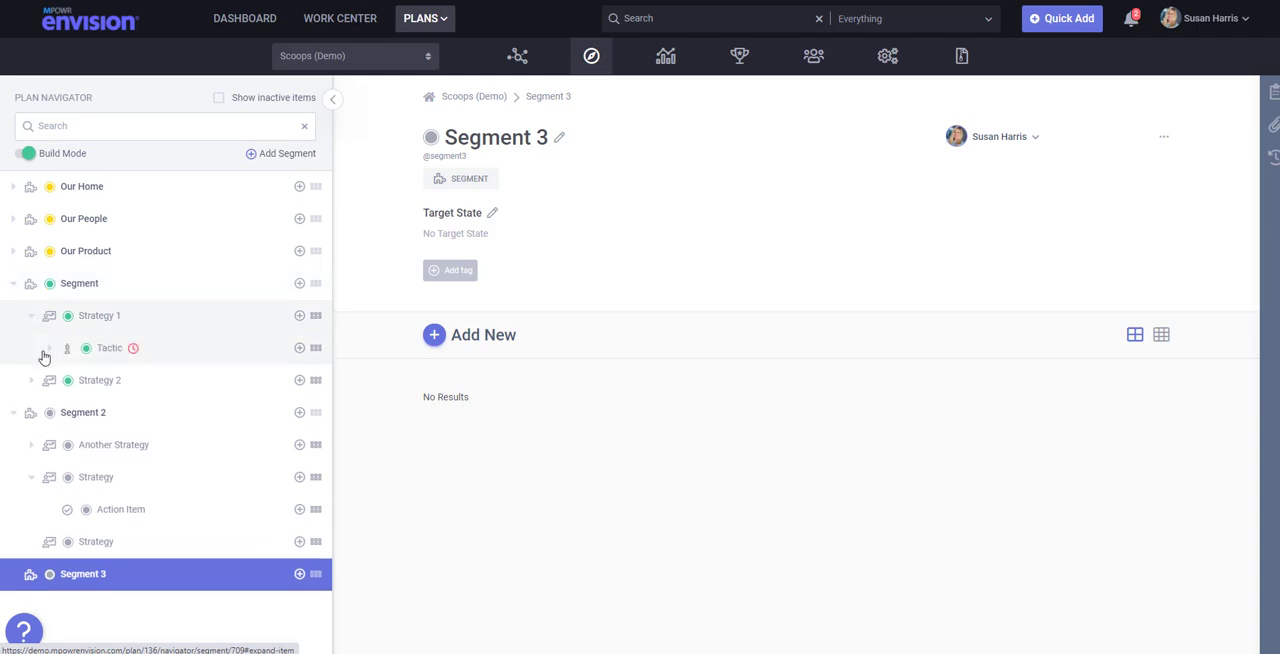
pyautogui.click(31, 380)
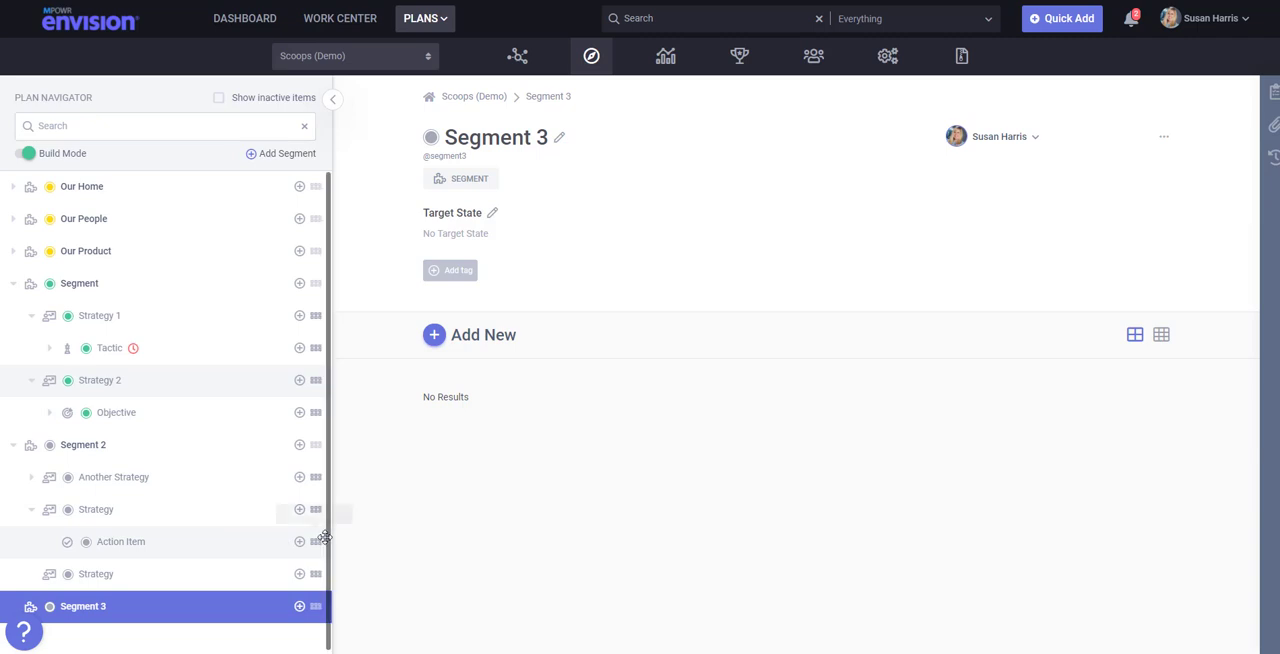
pyautogui.moveTo(317, 541); pyautogui.dragTo(321, 385)
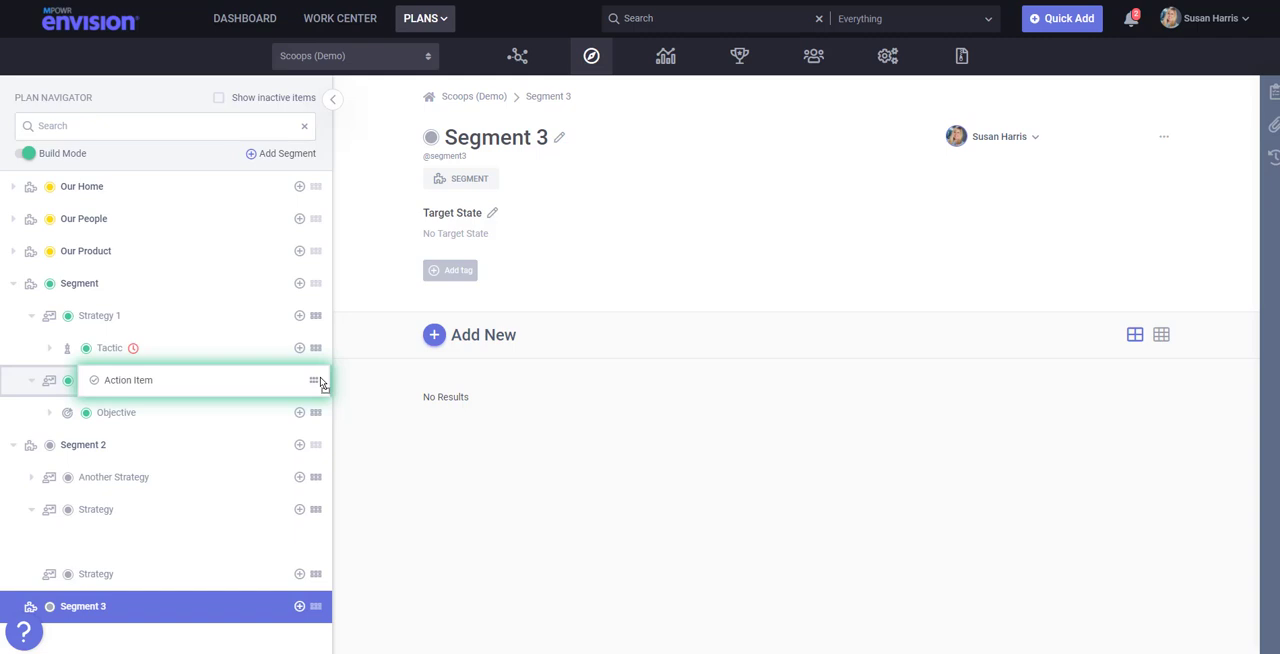
pyautogui.moveTo(321, 385); pyautogui.dragTo(320, 385)
pyautogui.moveTo(321, 385); pyautogui.dragTo(322, 417)
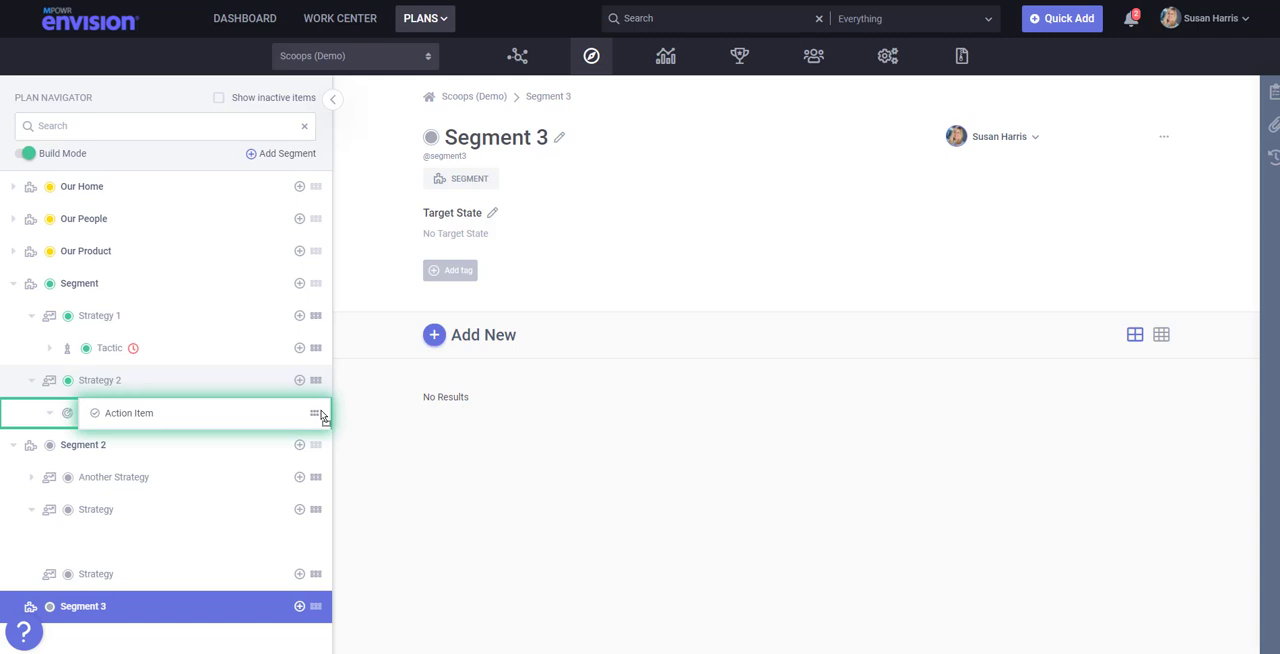
pyautogui.moveTo(322, 417); pyautogui.dragTo(327, 395)
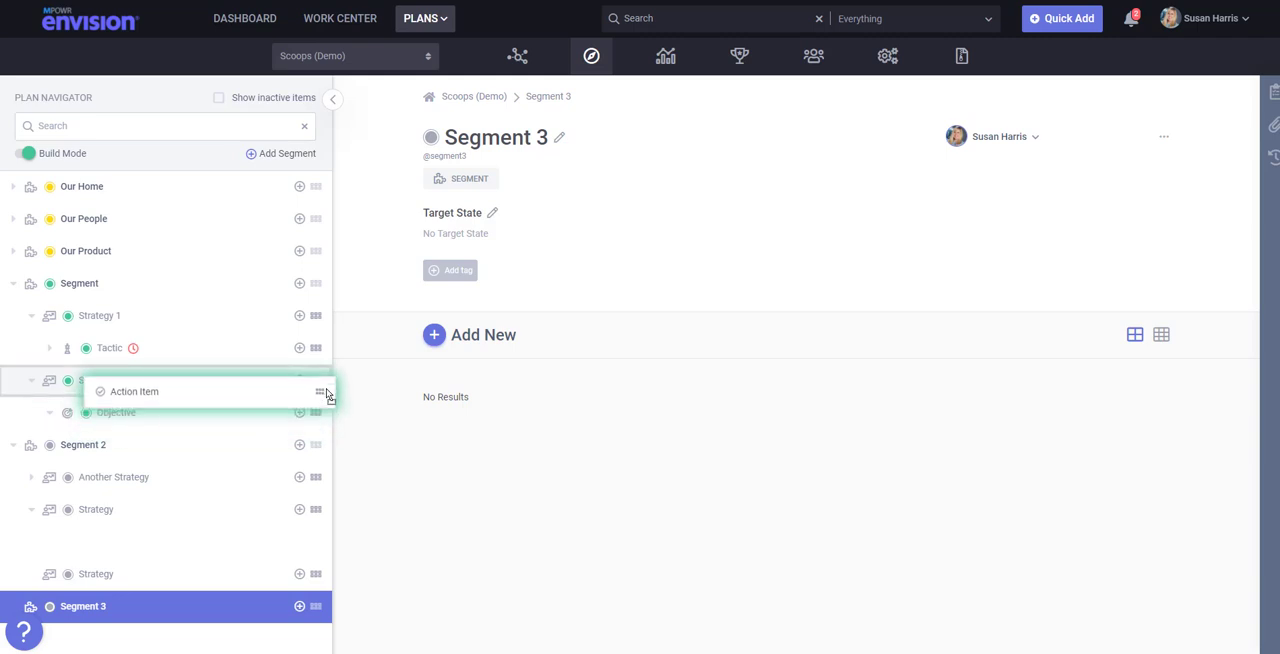
pyautogui.moveTo(327, 395); pyautogui.dragTo(309, 323)
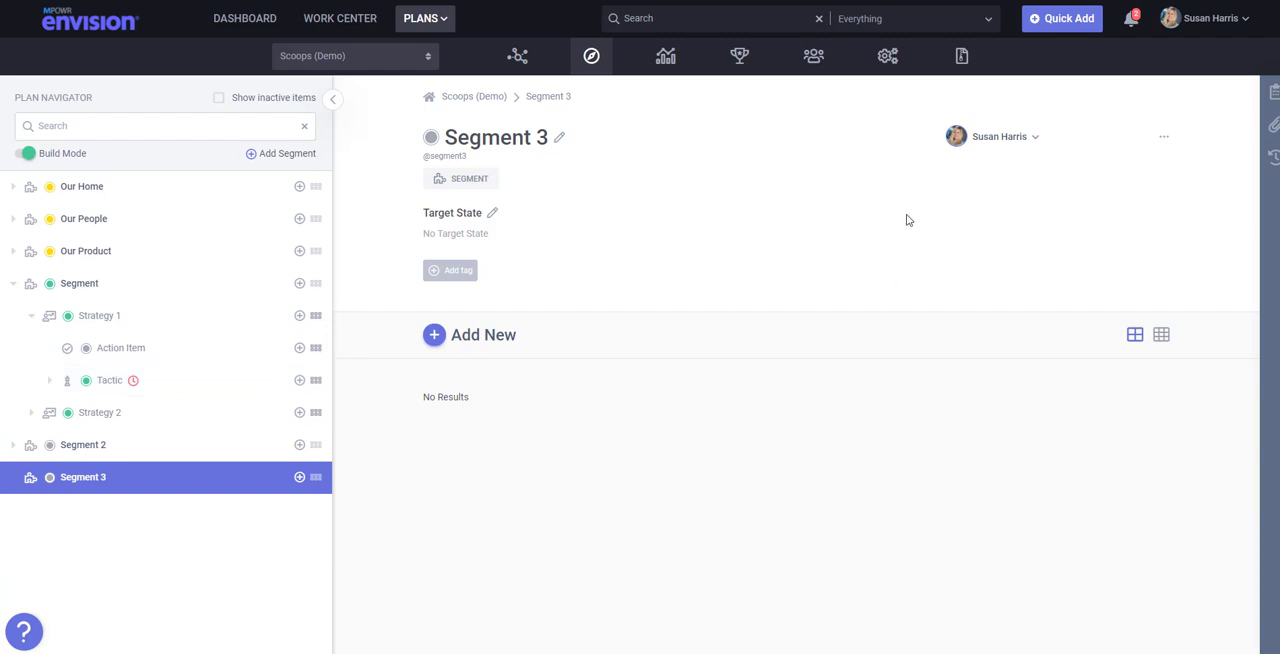
# - Open the Action Item under Strategy 1 and set its target date to 06/30/2021, frequency to Monthly and priority to High
pyautogui.click(154, 360)
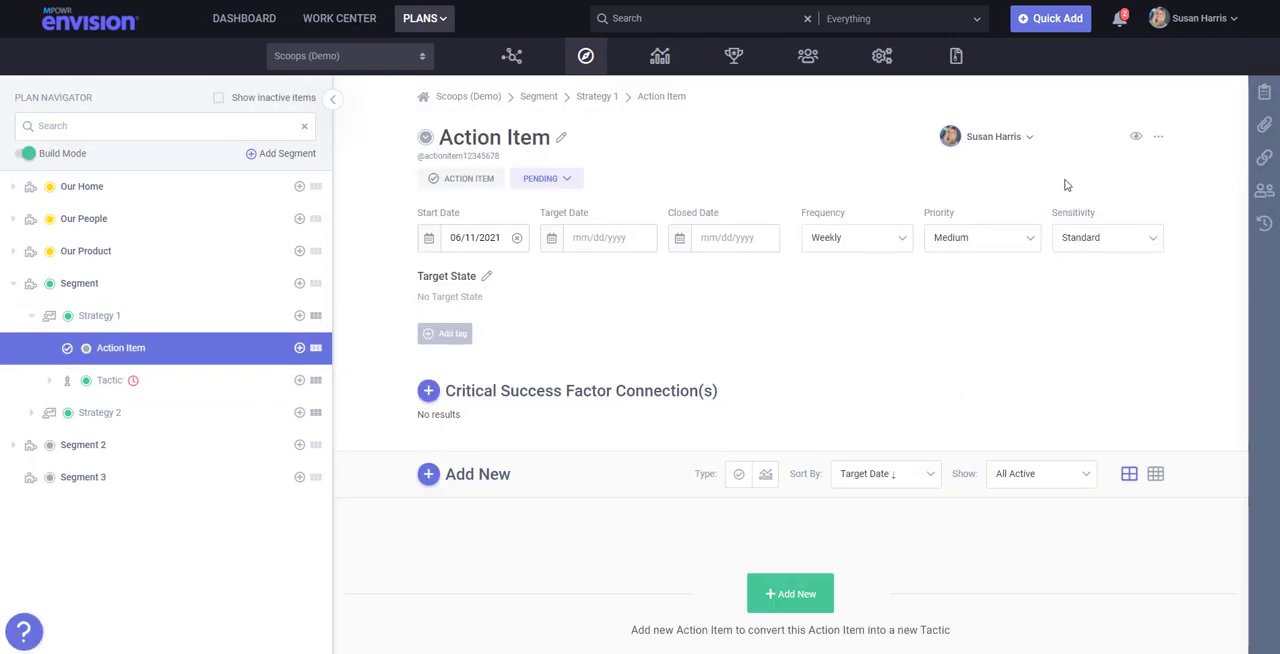
pyautogui.click(611, 243)
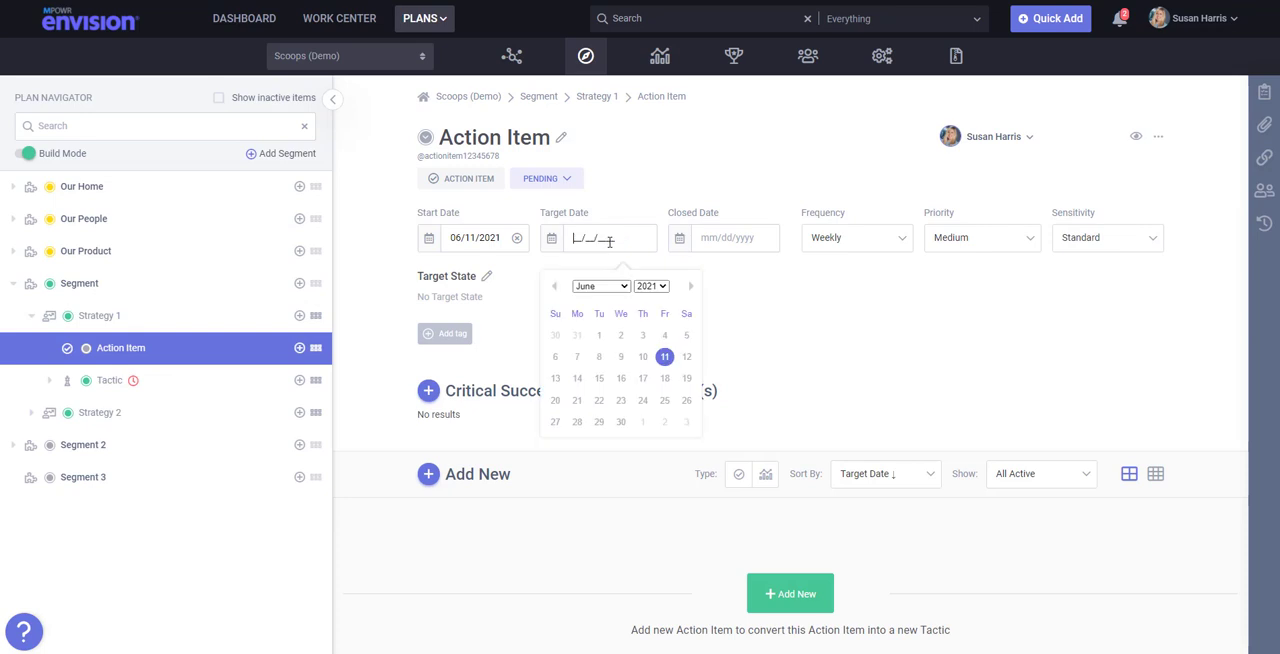
pyautogui.click(622, 422)
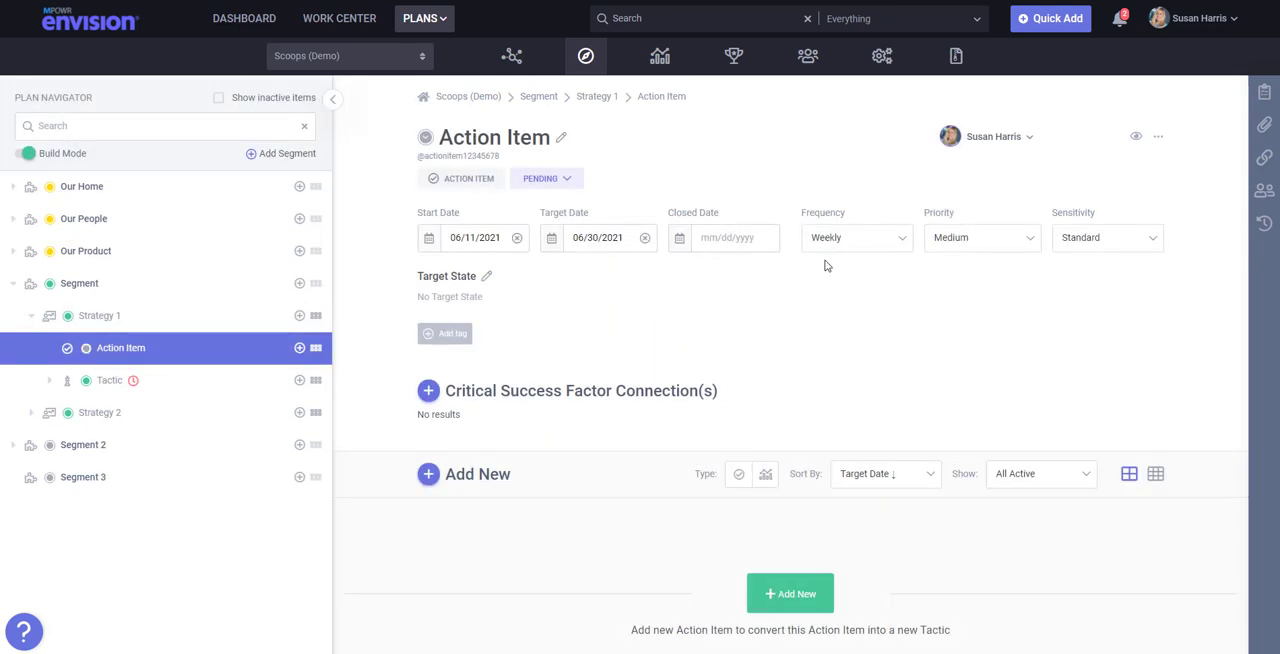
pyautogui.click(880, 247)
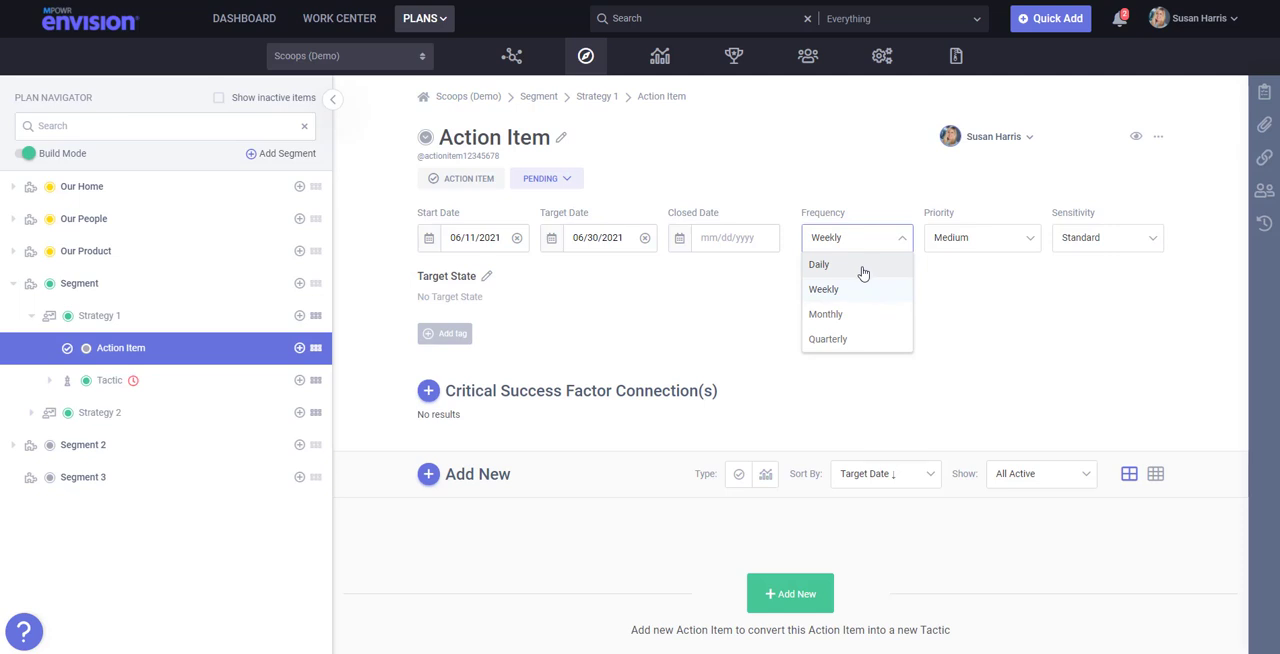
pyautogui.click(855, 314)
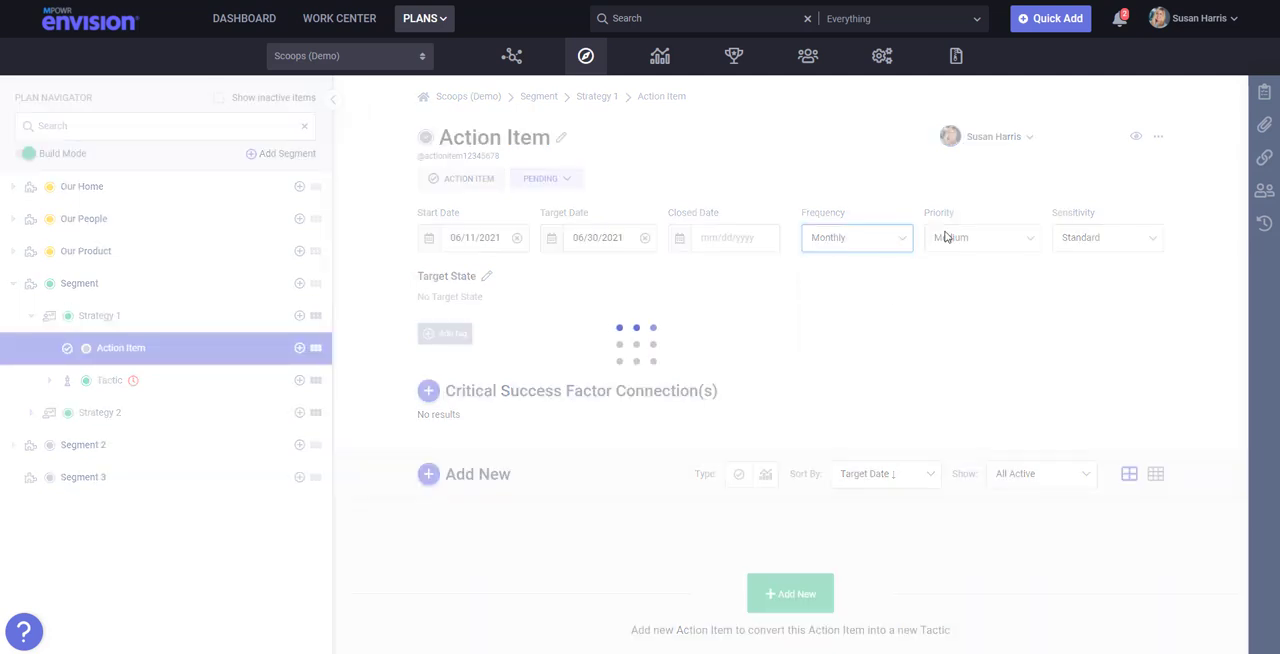
pyautogui.click(997, 245)
pyautogui.click(986, 313)
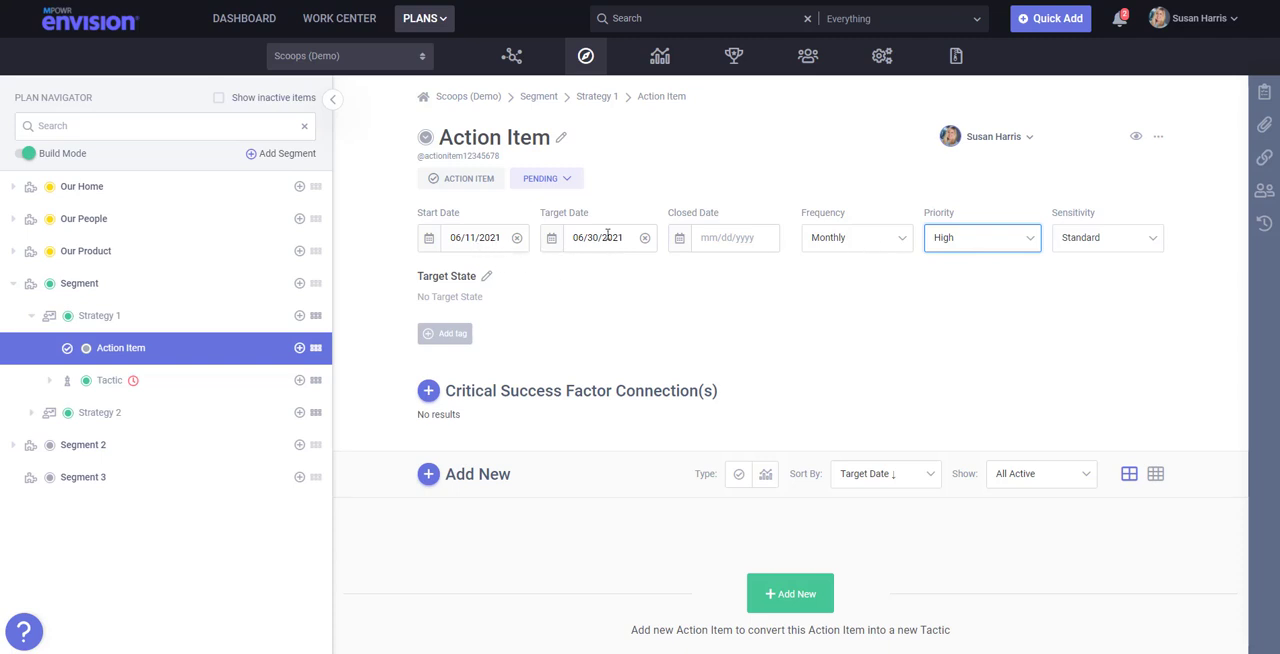
# - Start a copy of the Action Item under Strategy 1, name it "This is a copy of an action item" and assign it to a different owner
pyautogui.click(1157, 139)
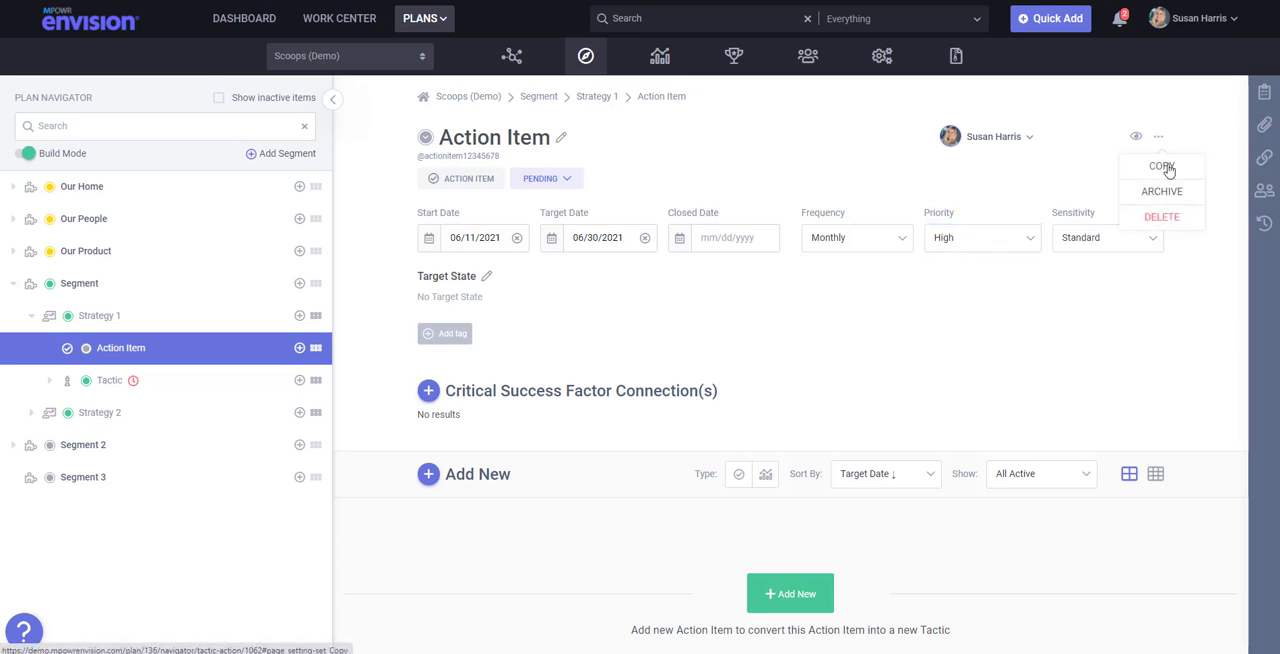
pyautogui.click(1162, 167)
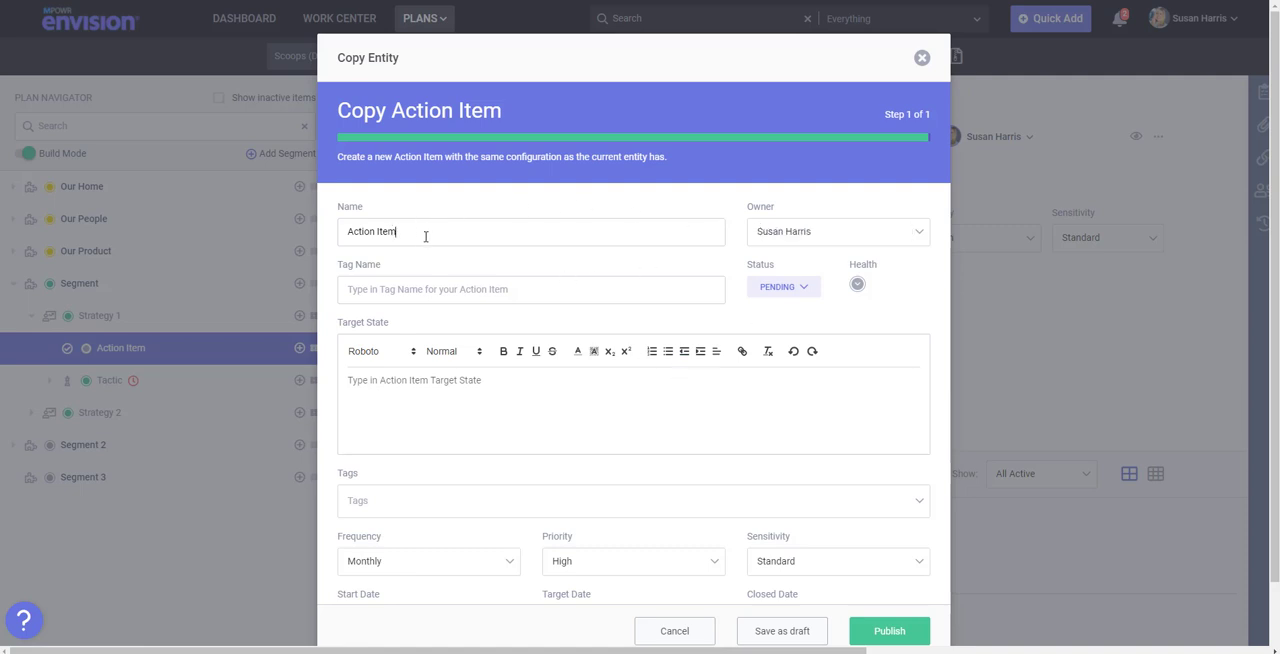
pyautogui.moveTo(417, 232); pyautogui.dragTo(243, 208)
pyautogui.write('This is a copy of an action item')
pyautogui.press('Tab')
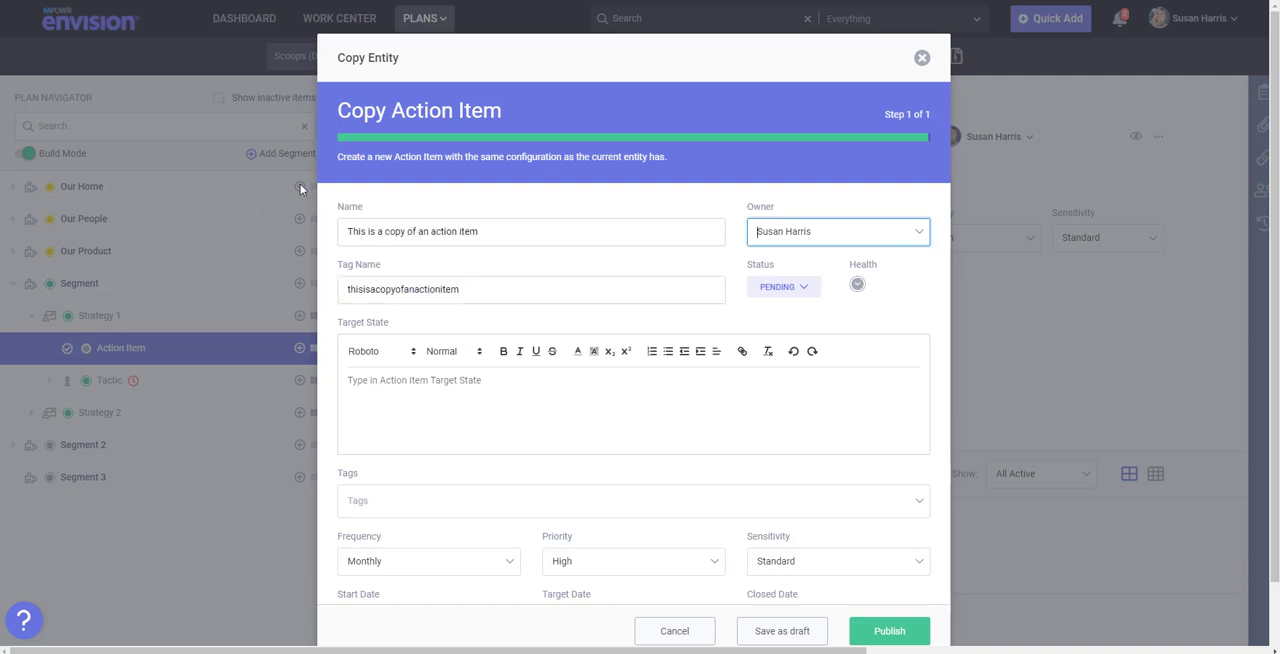
pyautogui.click(815, 235)
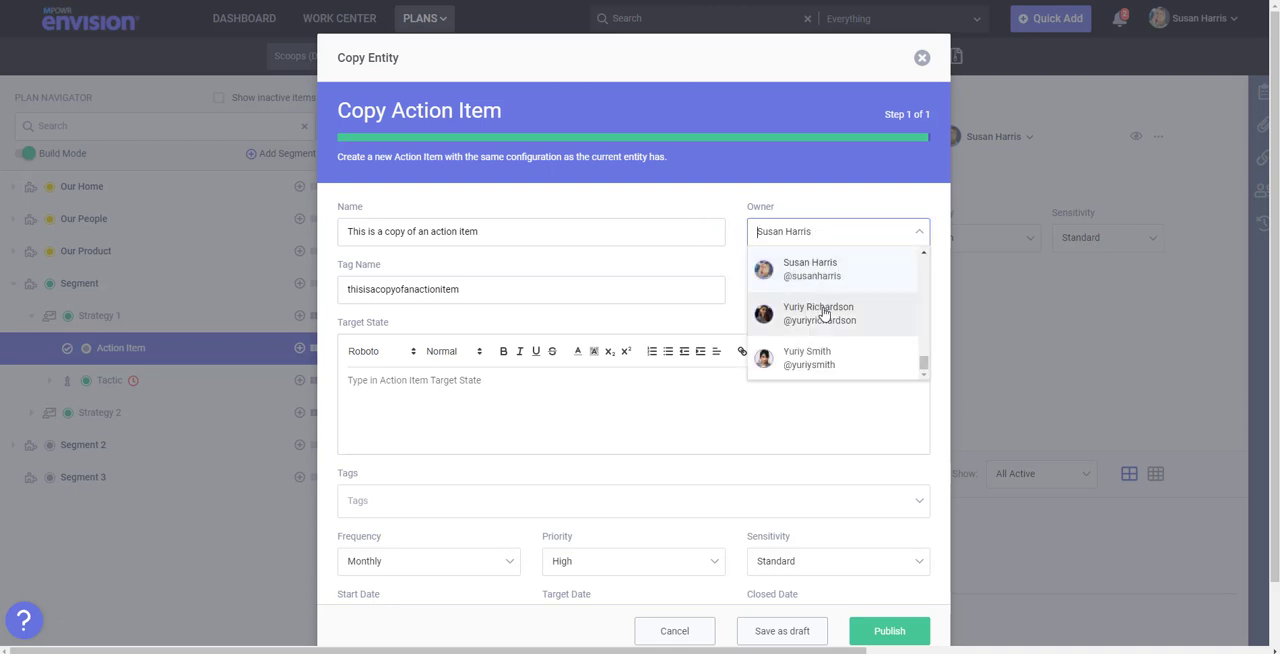
pyautogui.click(818, 360)
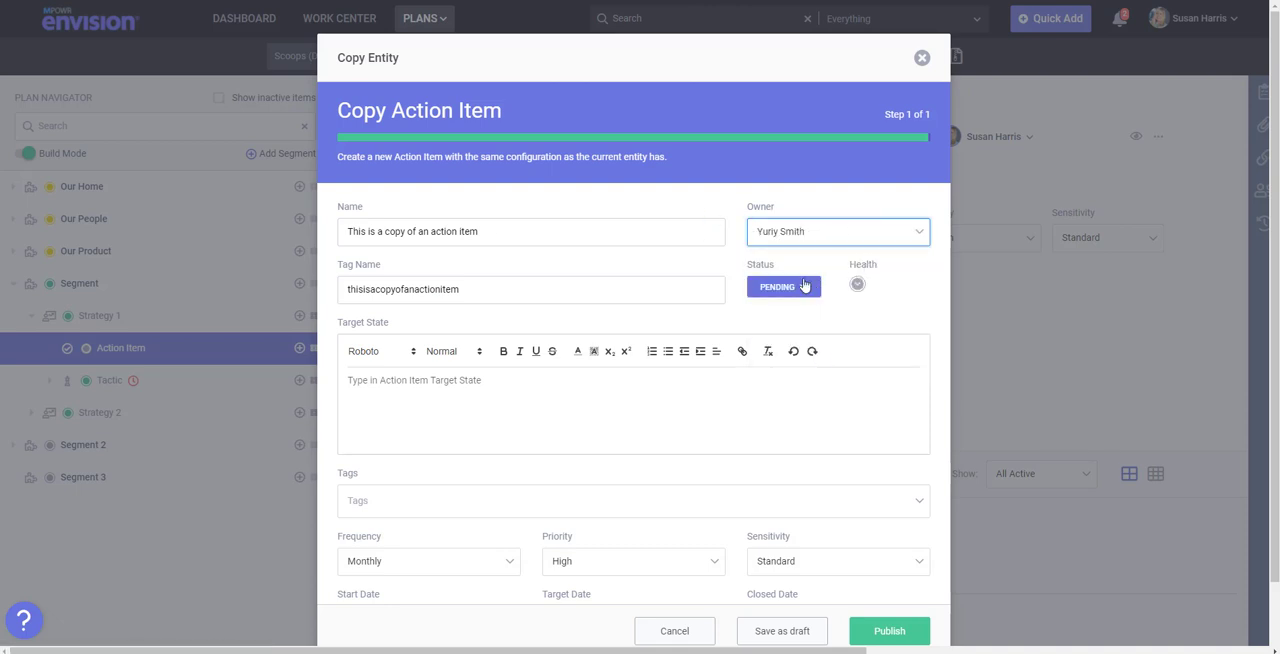
# - Set the copied action item's frequency to Weekly and priority to Low, and publish it
pyautogui.scroll(-1, 590, 252)
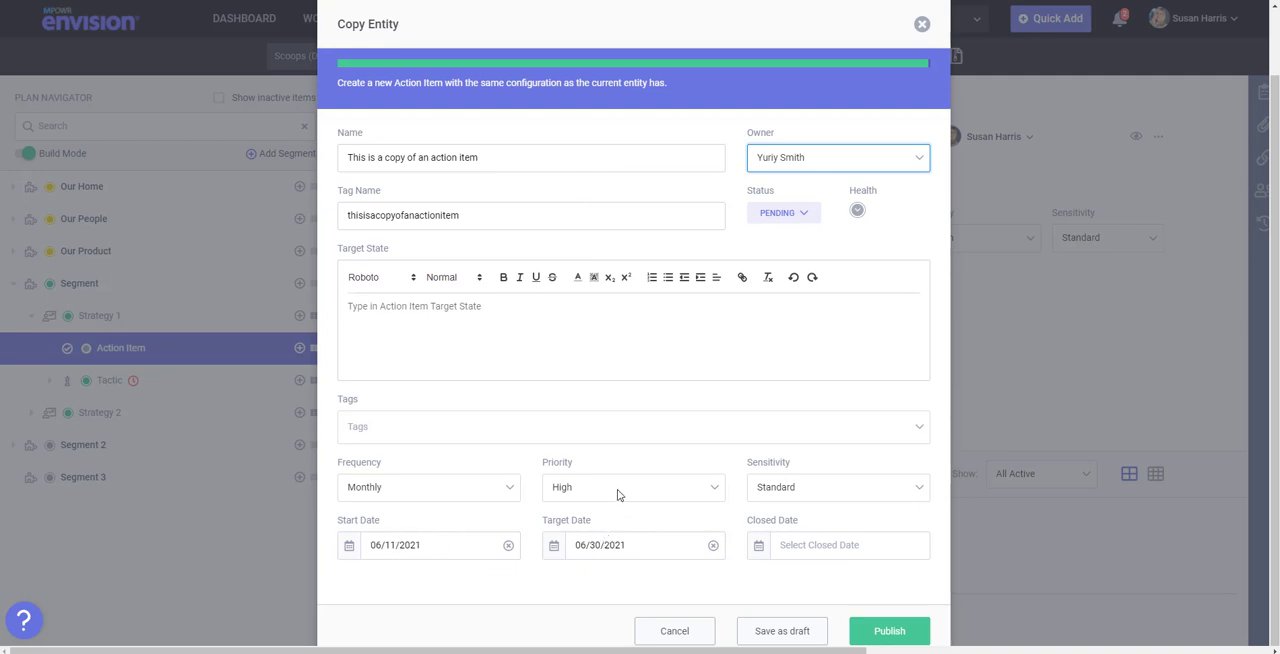
pyautogui.click(494, 491)
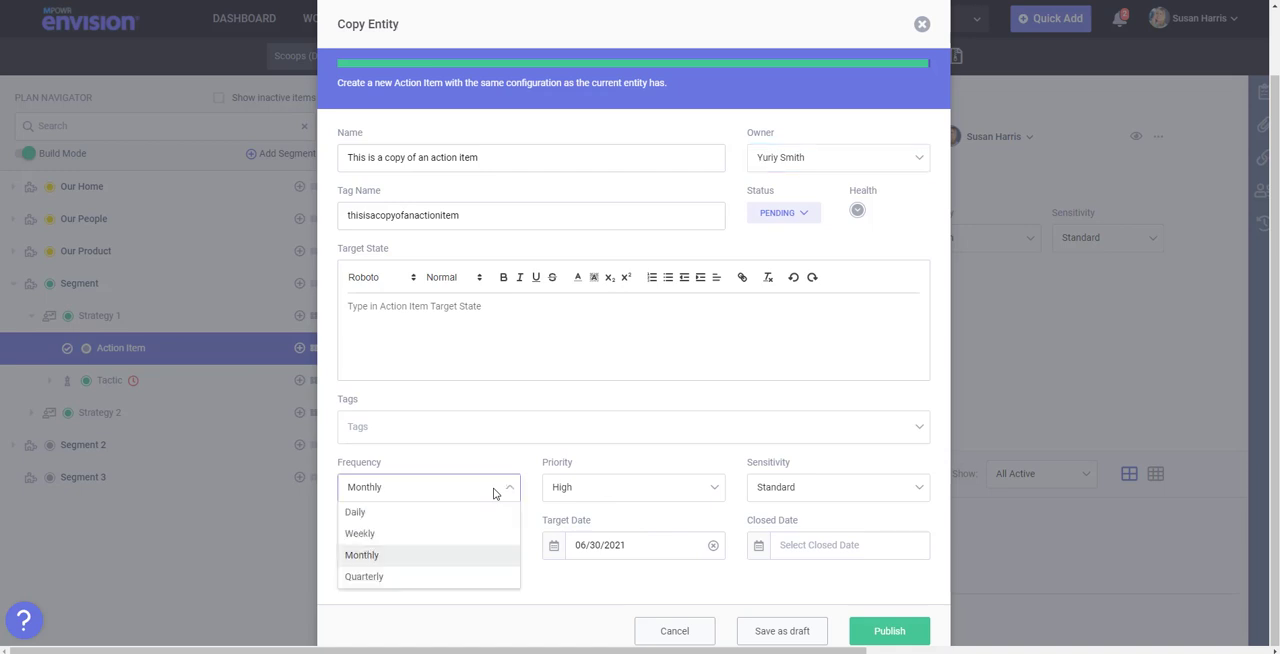
pyautogui.click(452, 530)
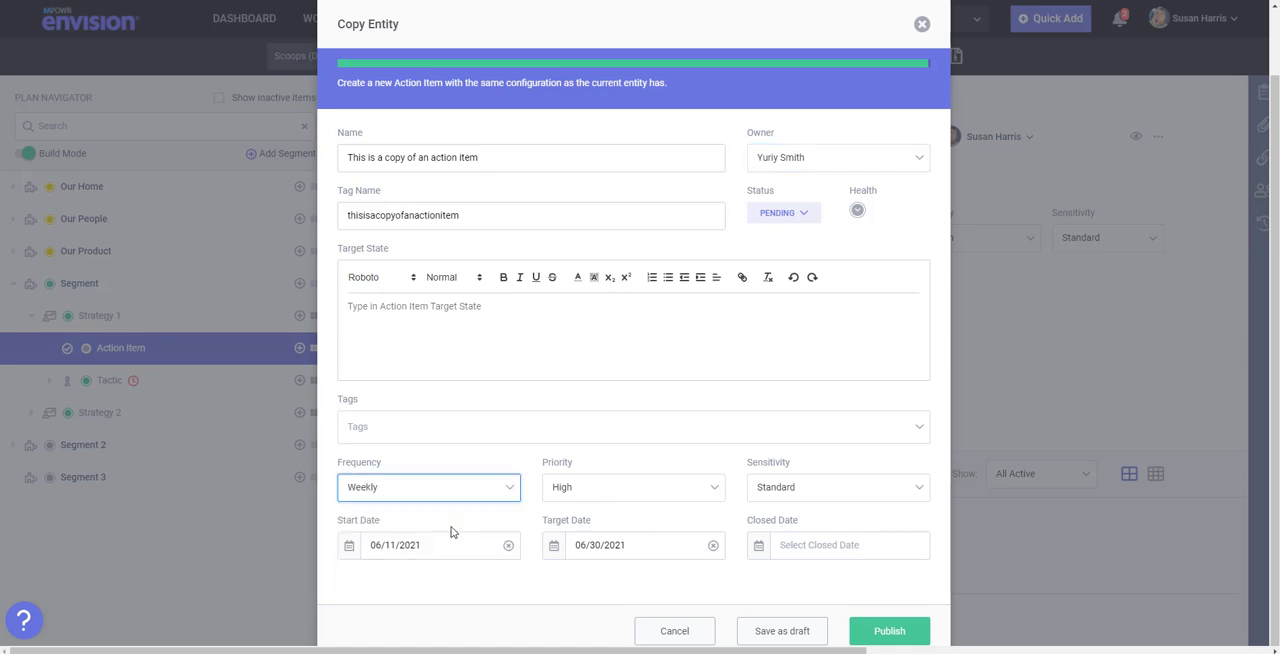
pyautogui.click(605, 490)
pyautogui.click(606, 512)
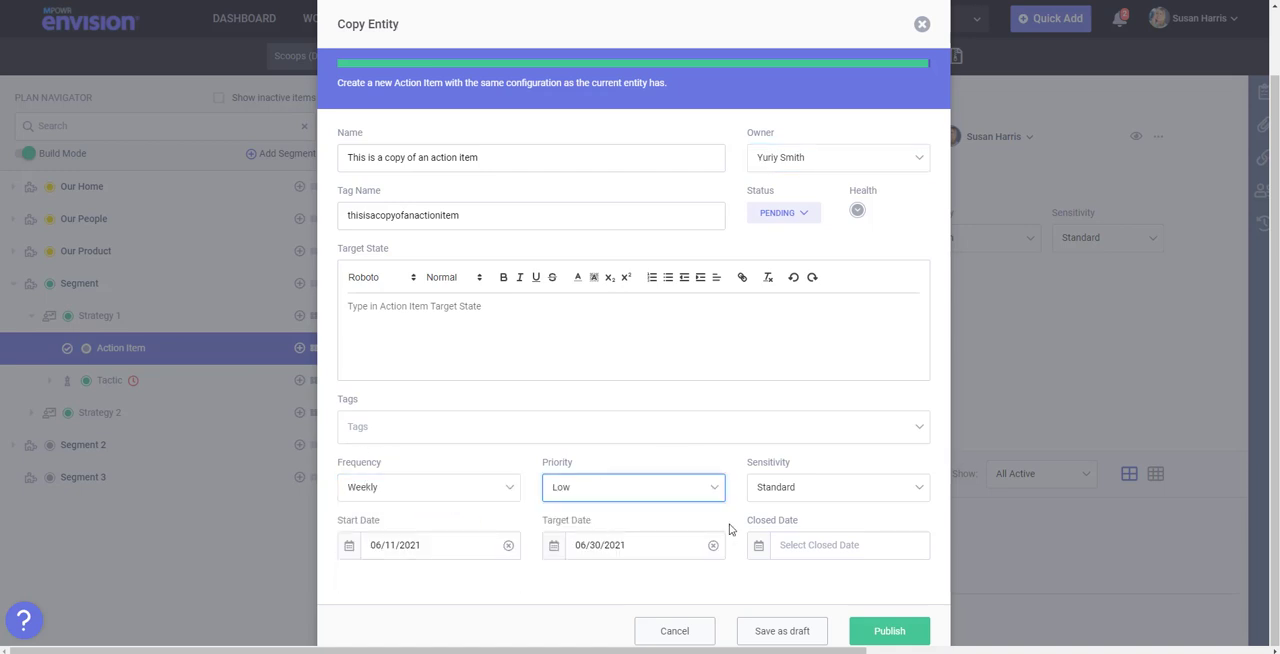
pyautogui.click(890, 631)
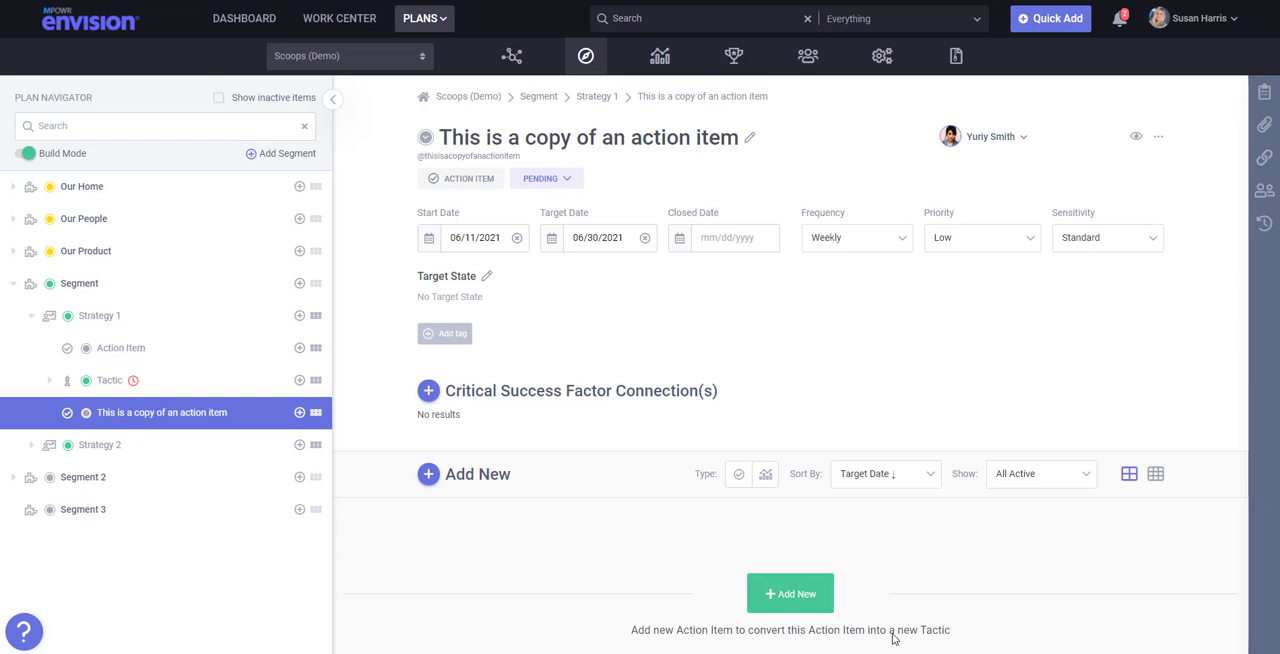
pyautogui.click(1158, 137)
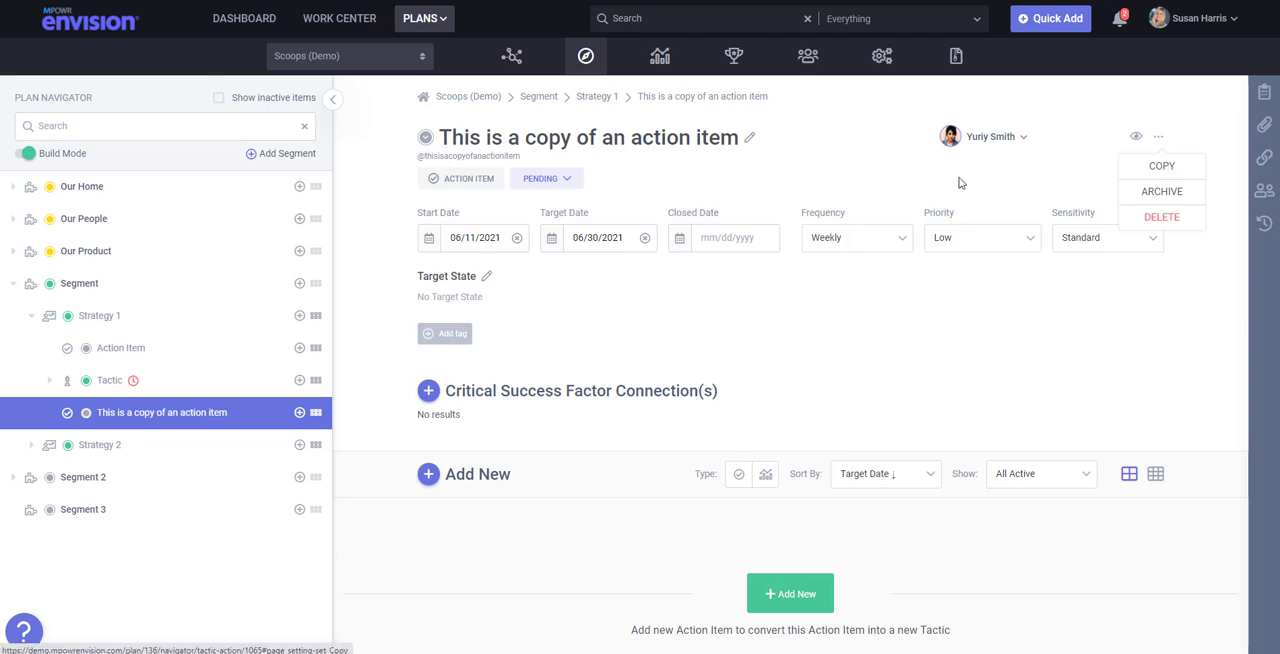
pyautogui.click(913, 179)
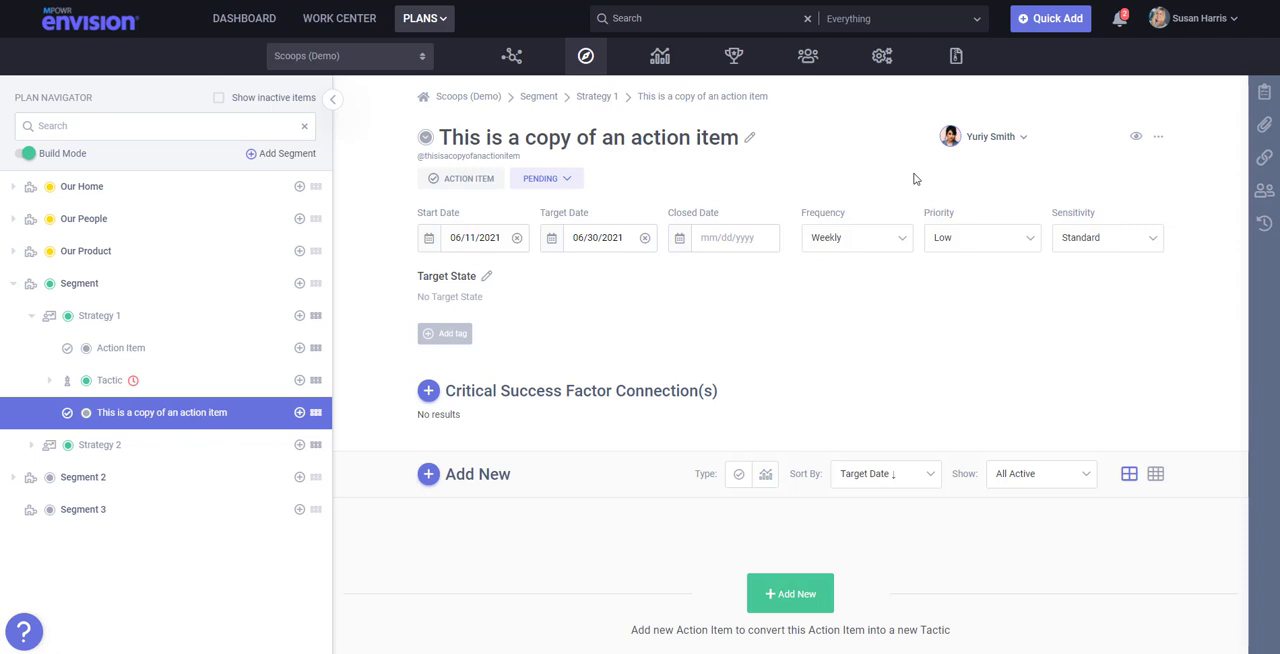